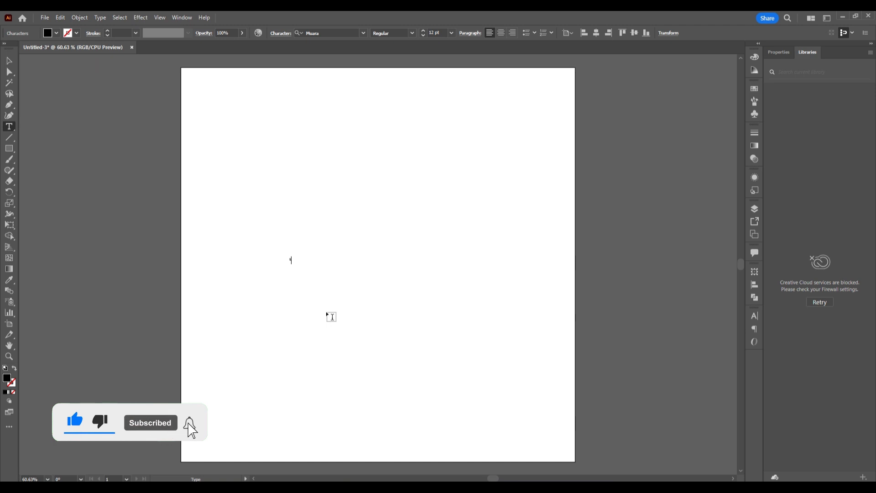
# Enter the text LOVE and enlarge it proportionally to about 378 pt
pyautogui.write('OVE')
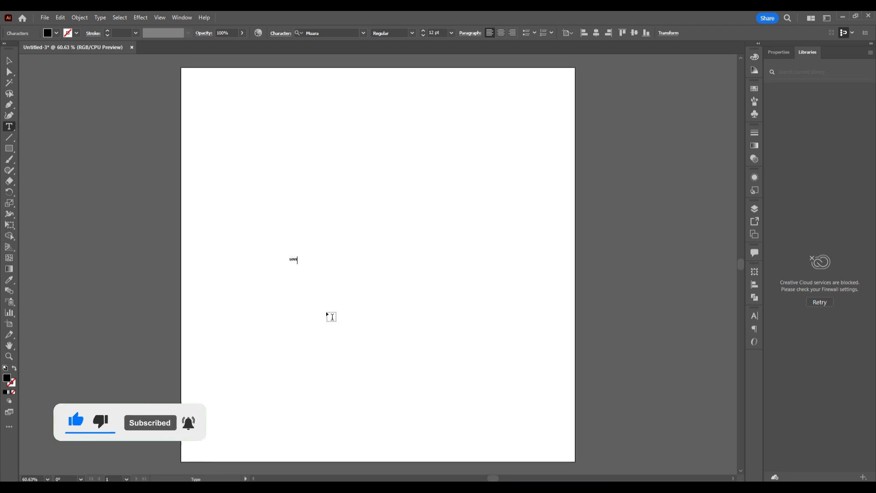
pyautogui.click(10, 61)
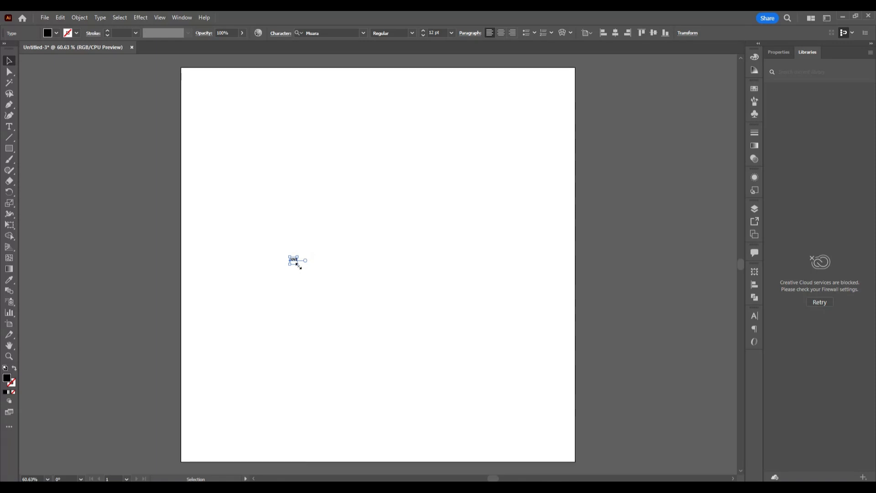
pyautogui.moveTo(297, 264); pyautogui.dragTo(412, 372)
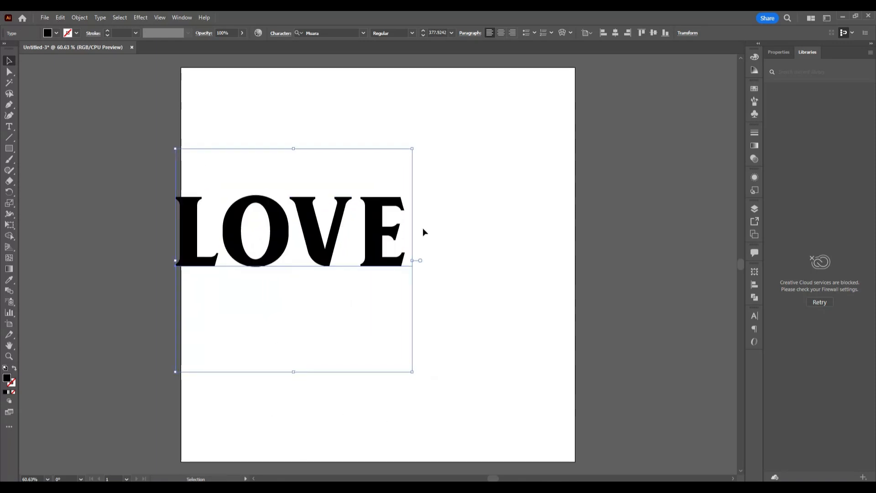
# Move the LOVE text onto the artboard and centre it horizontally and vertically
pyautogui.moveTo(383, 246); pyautogui.dragTo(463, 273)
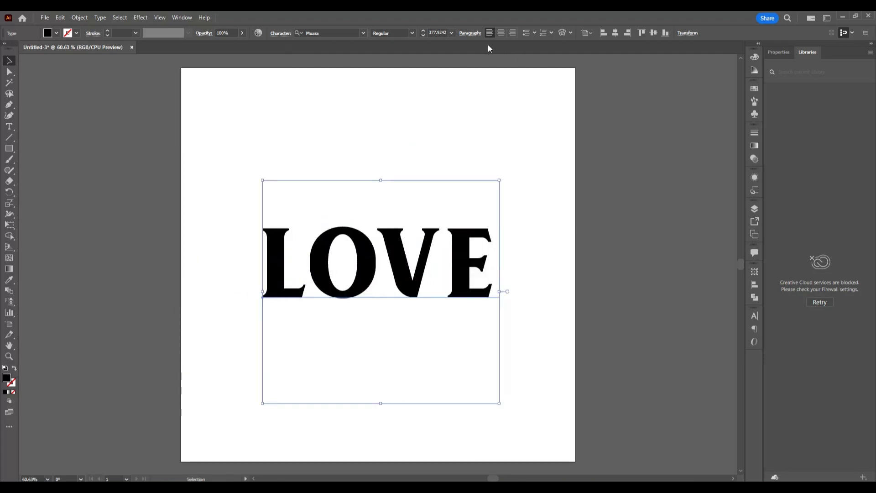
pyautogui.click(620, 33)
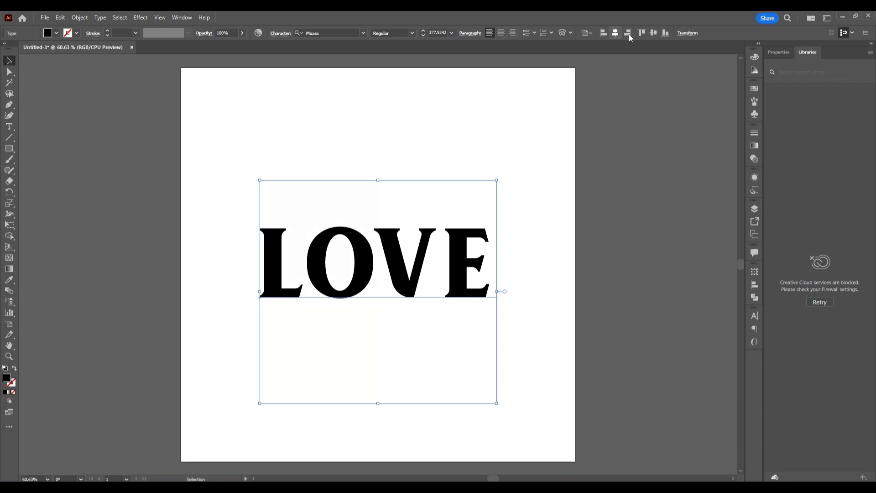
pyautogui.click(651, 36)
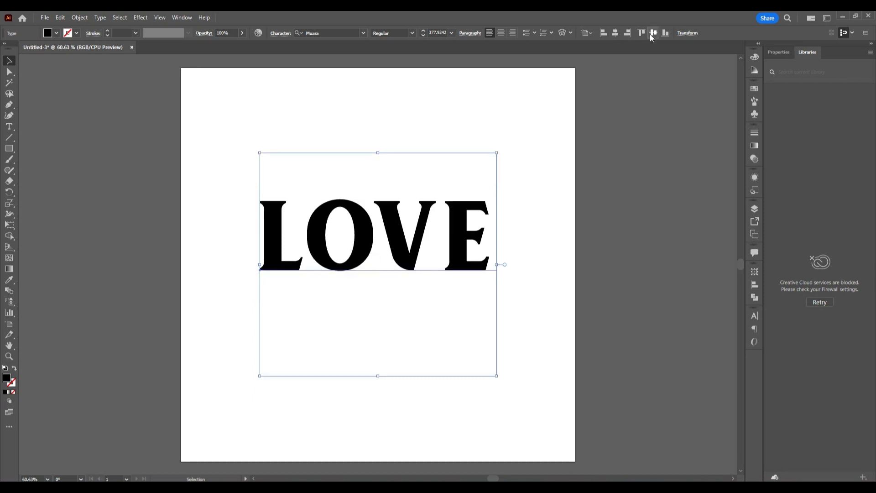
# Convert the LOVE text to outlines and centre the resulting group on the artboard both vertically and horizontally
pyautogui.rightClick(404, 218)
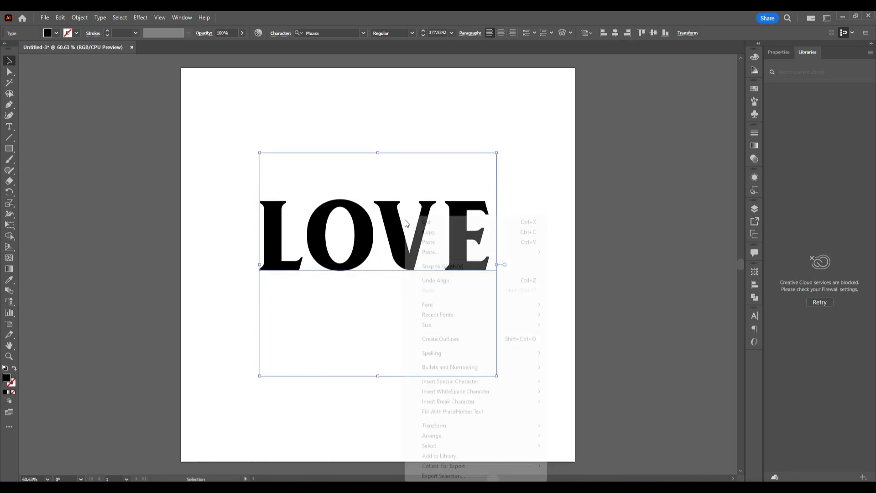
pyautogui.click(476, 338)
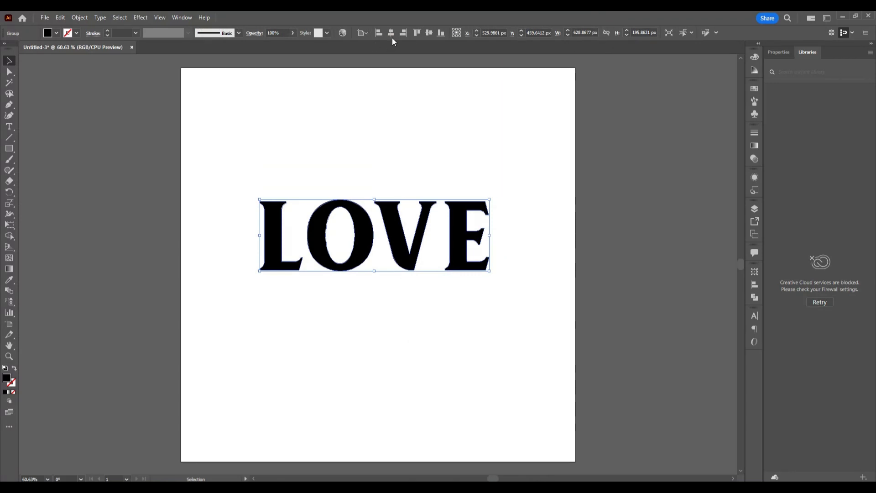
pyautogui.click(429, 32)
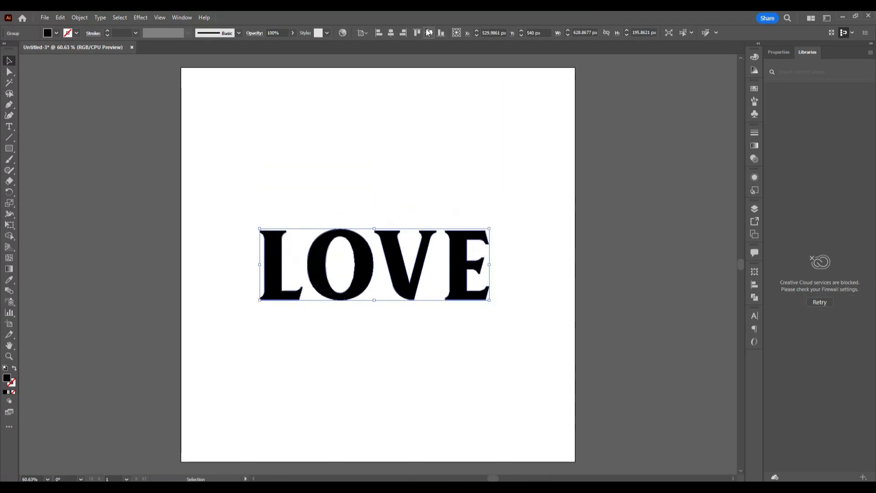
pyautogui.click(391, 32)
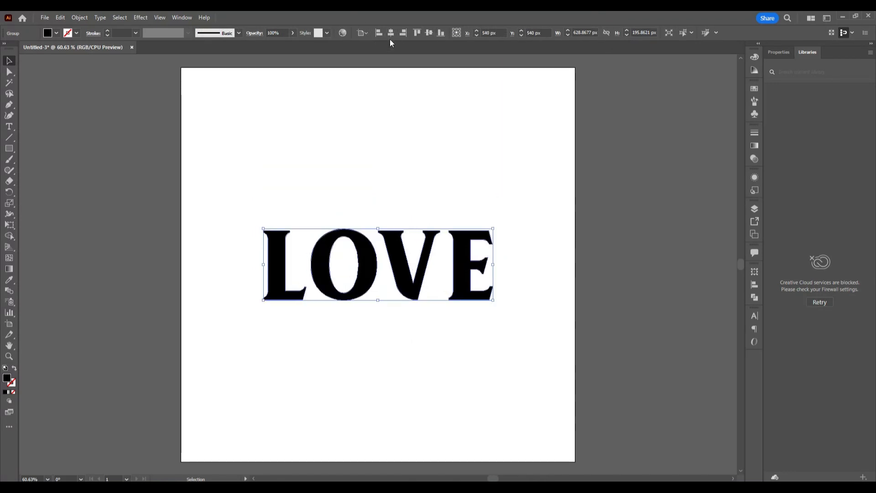
# Ungroup the outlined LOVE lettering into separate letters and deselect them
pyautogui.rightClick(359, 272)
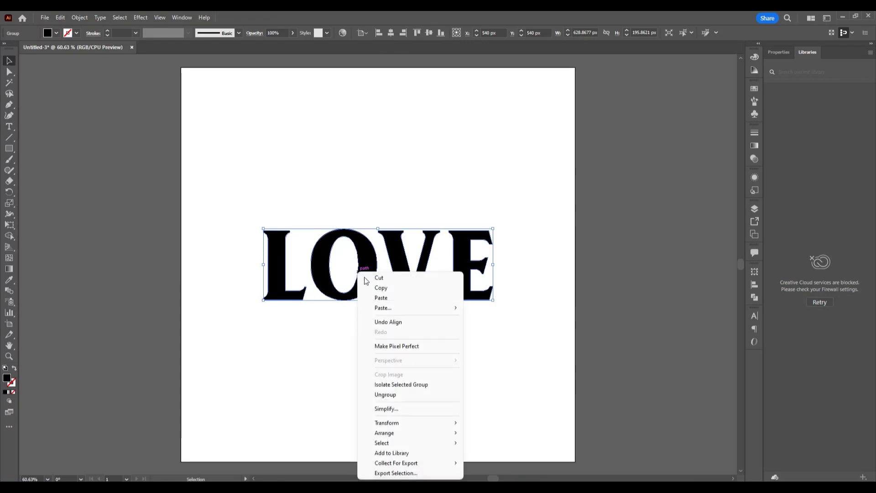
pyautogui.click(424, 396)
pyautogui.click(391, 382)
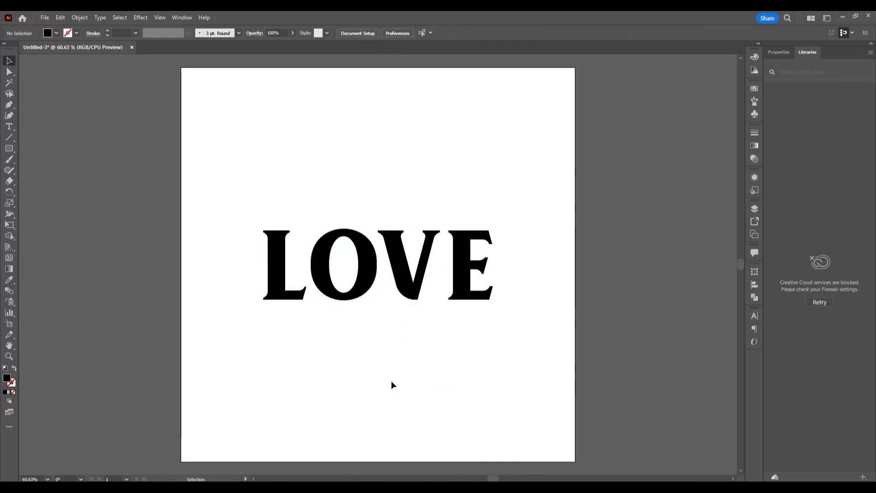
# Draw a hexagon about 267 px wide and 231 px high above the letter L with the Polygon tool
pyautogui.click(9, 148)
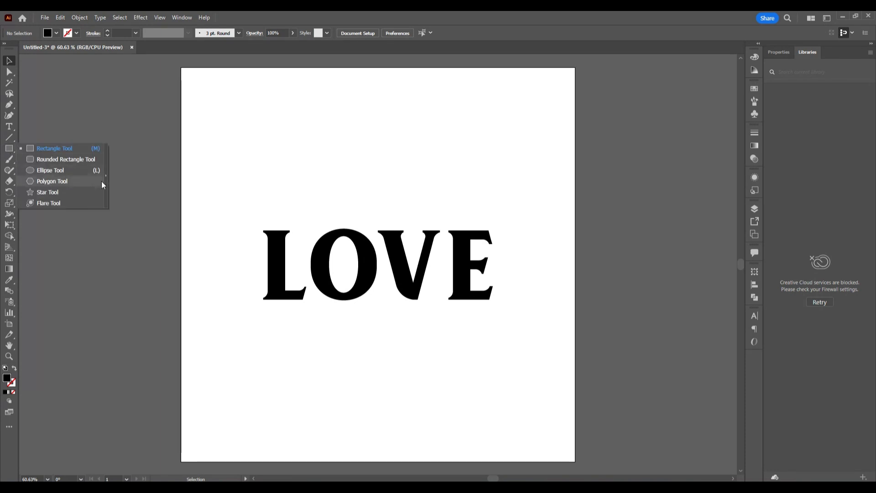
pyautogui.click(73, 180)
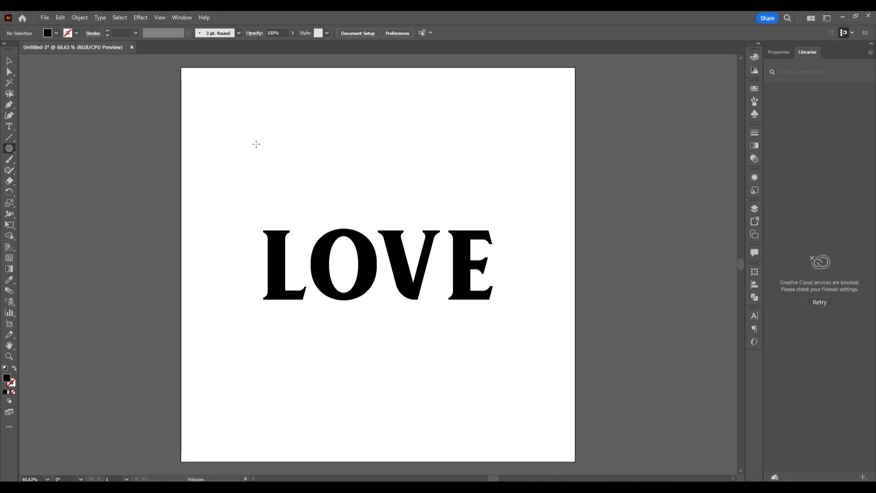
pyautogui.moveTo(285, 149); pyautogui.dragTo(318, 184)
# Apply a 65% Pucker & Bloat effect to the hexagon to form a flower and expand its appearance
pyautogui.click(141, 18)
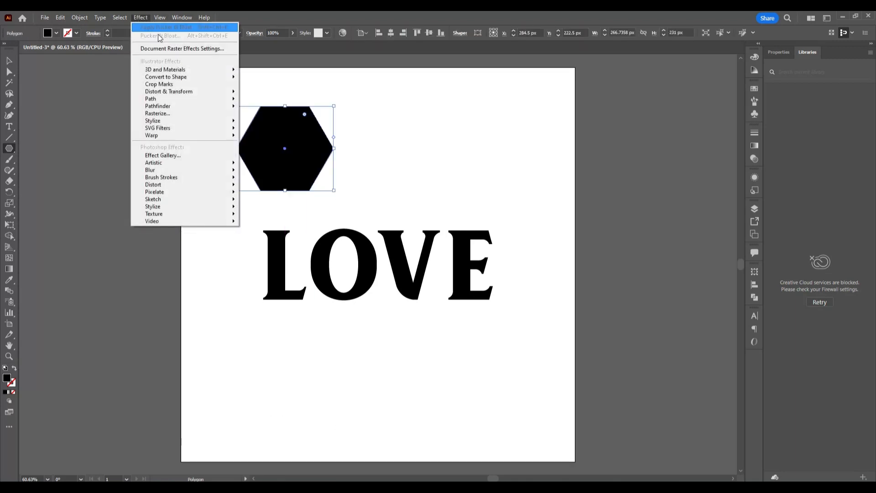
pyautogui.moveTo(194, 90)
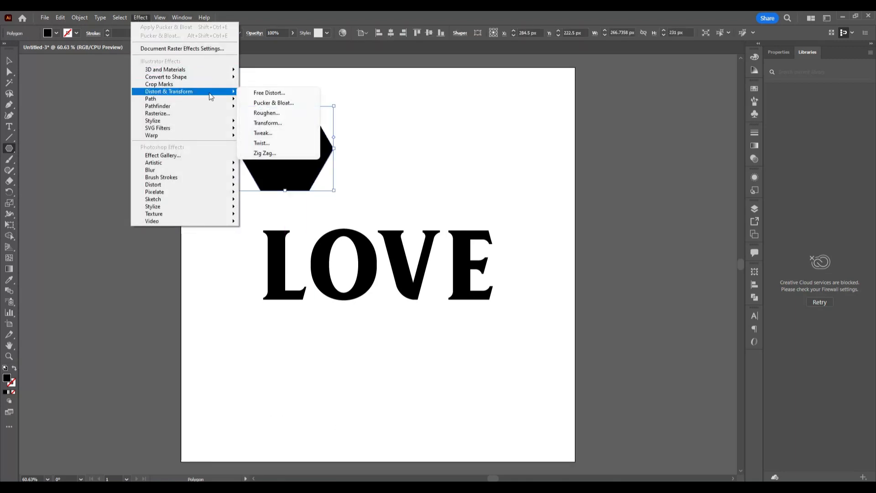
pyautogui.click(296, 104)
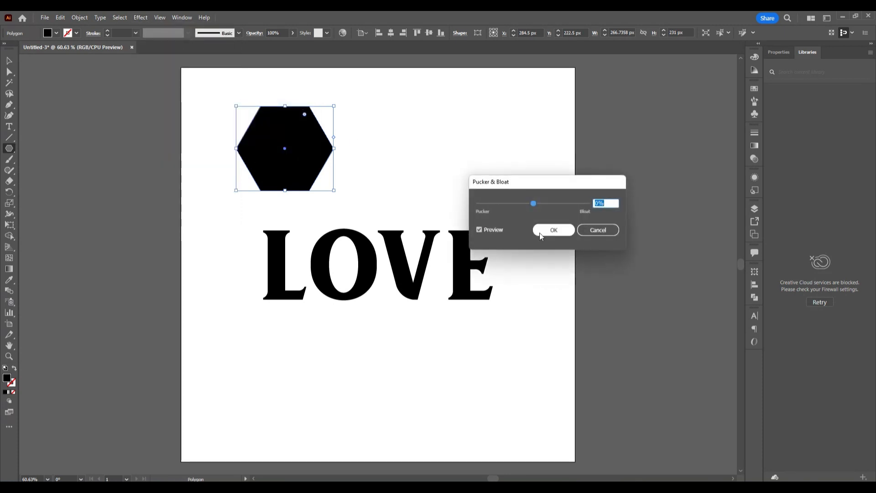
pyautogui.moveTo(538, 201); pyautogui.dragTo(549, 208)
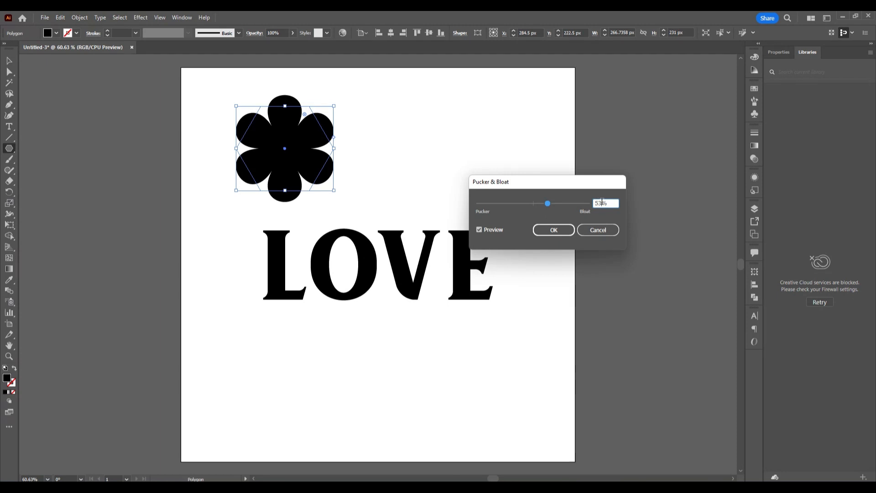
pyautogui.press('BackSpace')
pyautogui.press('BackSpace')
pyautogui.write('65')
pyautogui.click(553, 230)
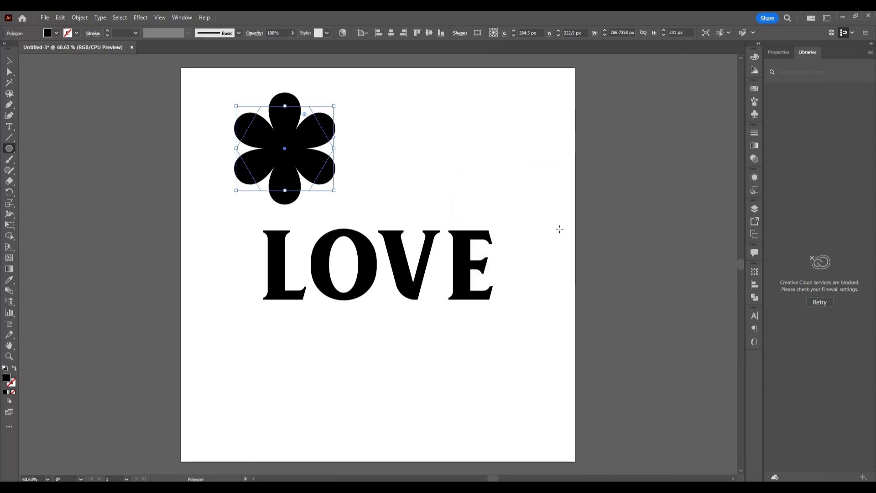
pyautogui.click(80, 17)
pyautogui.click(128, 150)
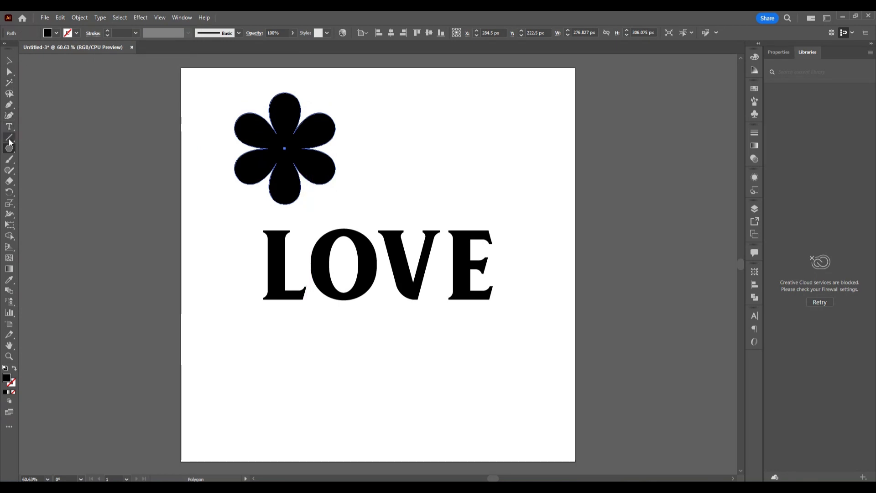
# Draw a circle about 340 px in diameter centred on the flower with the Ellipse tool
pyautogui.moveTo(9, 148); pyautogui.dragTo(79, 173)
pyautogui.moveTo(284, 148); pyautogui.dragTo(336, 211)
pyautogui.click(9, 62)
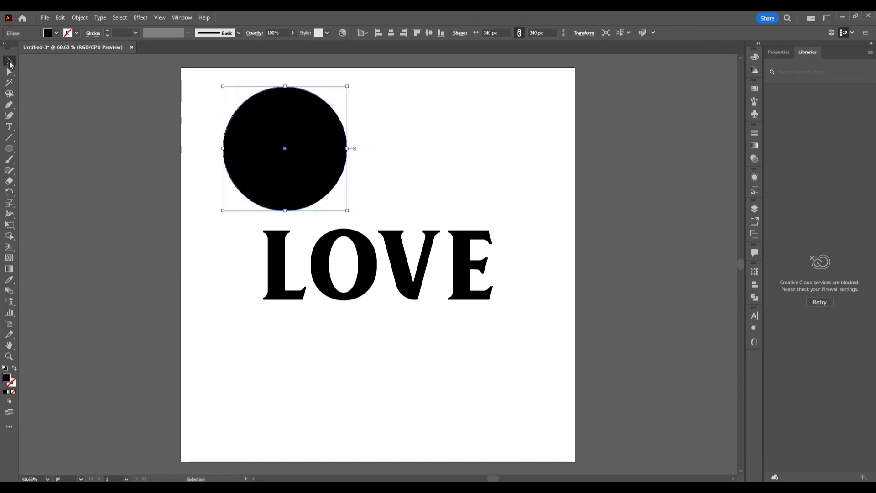
# Send the circle to the back, behind the flower, and deselect it
pyautogui.rightClick(302, 132)
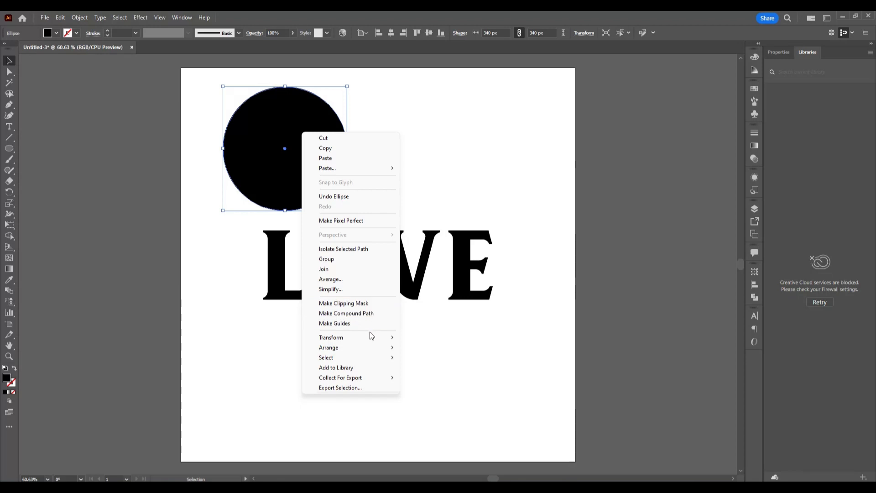
pyautogui.moveTo(365, 350)
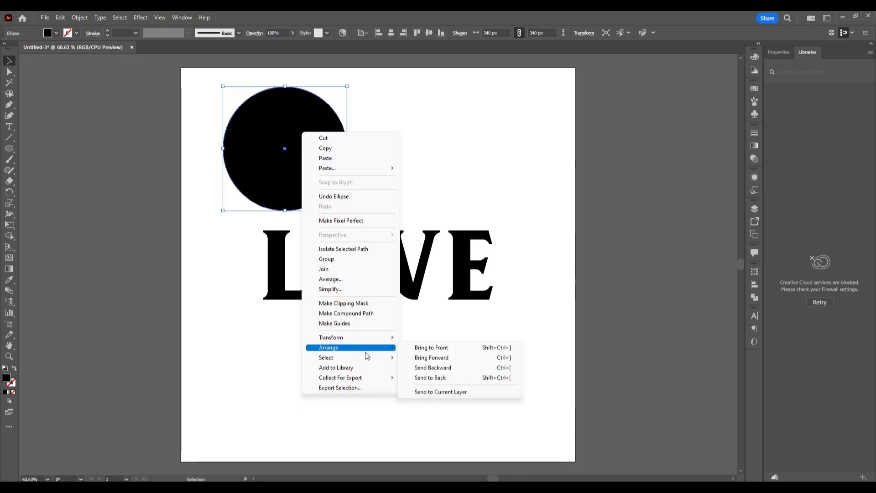
pyautogui.click(452, 376)
pyautogui.click(364, 127)
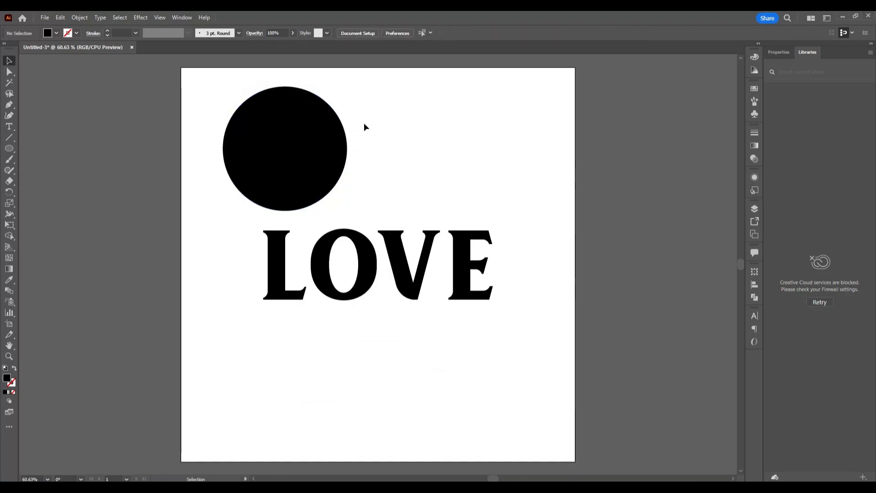
# Fill the flower shape with white and deselect it
pyautogui.click(313, 152)
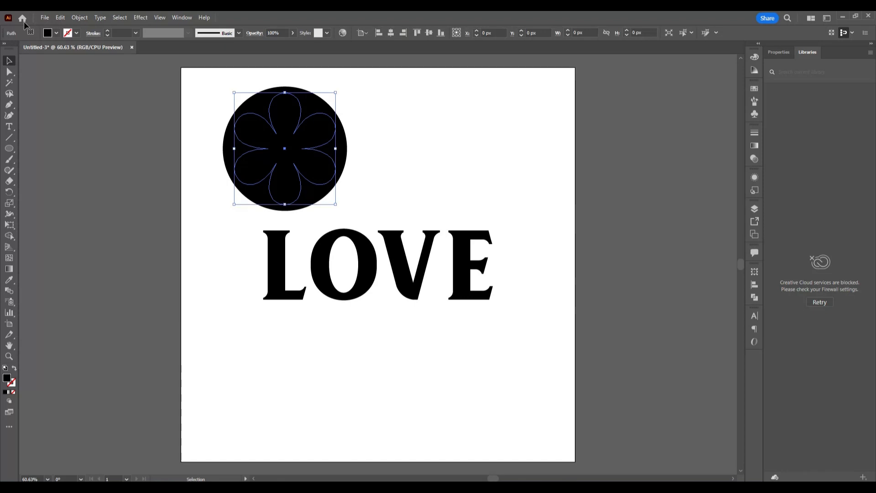
pyautogui.click(56, 33)
pyautogui.click(20, 51)
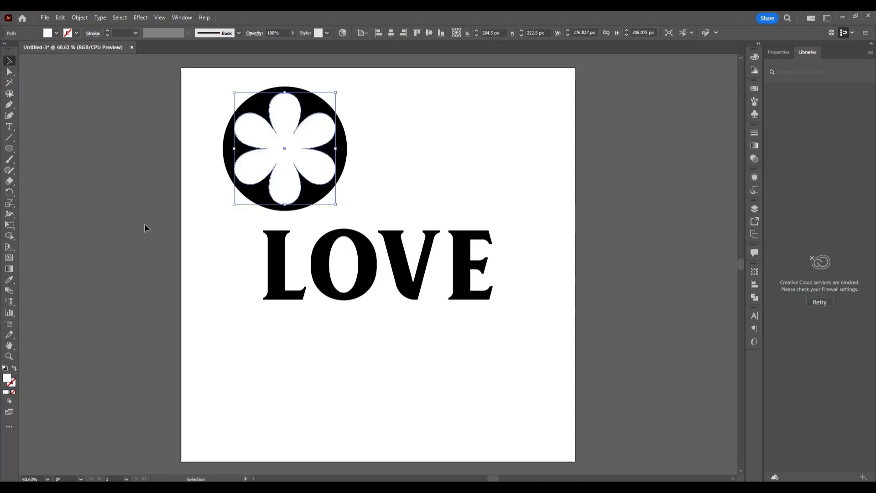
pyautogui.click(145, 224)
# Select the flower and circle together and subtract the flower from the circle with Pathfinder's Minus Front
pyautogui.moveTo(210, 83); pyautogui.dragTo(397, 198)
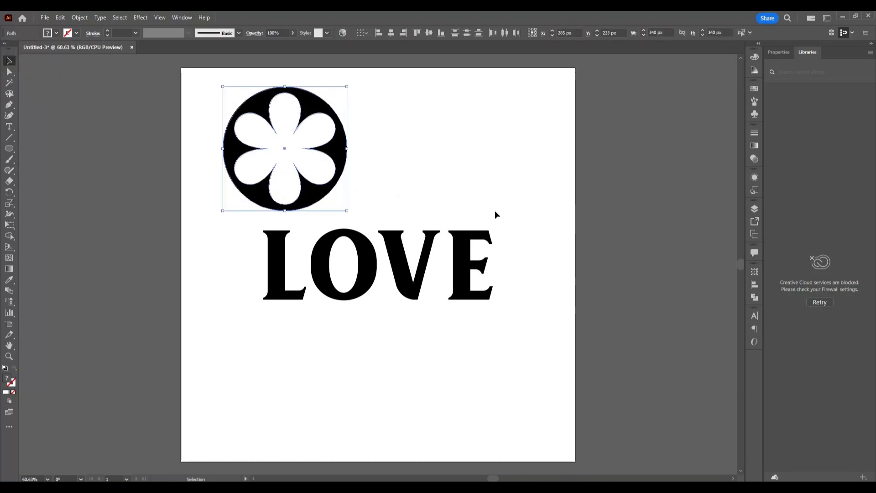
pyautogui.click(755, 297)
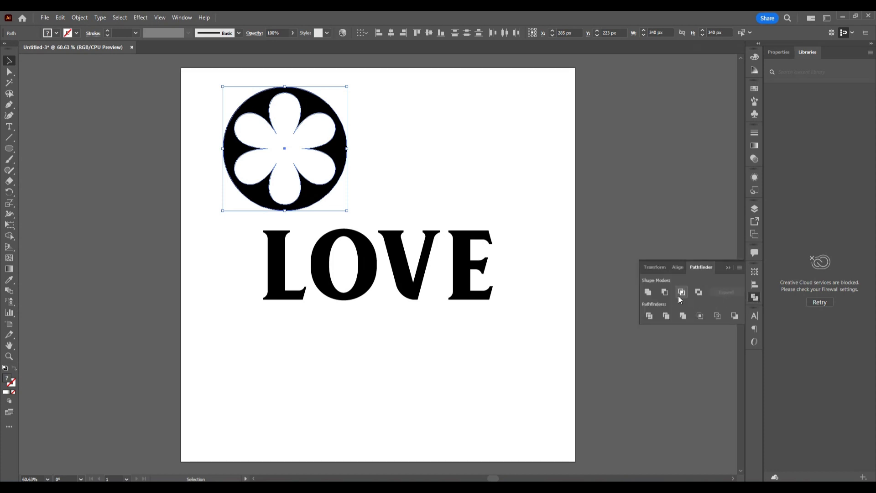
pyautogui.click(664, 293)
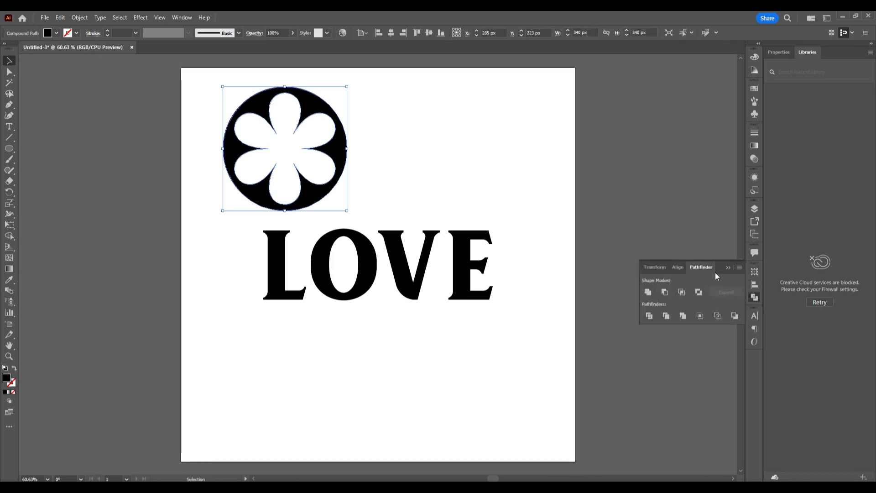
pyautogui.click(728, 267)
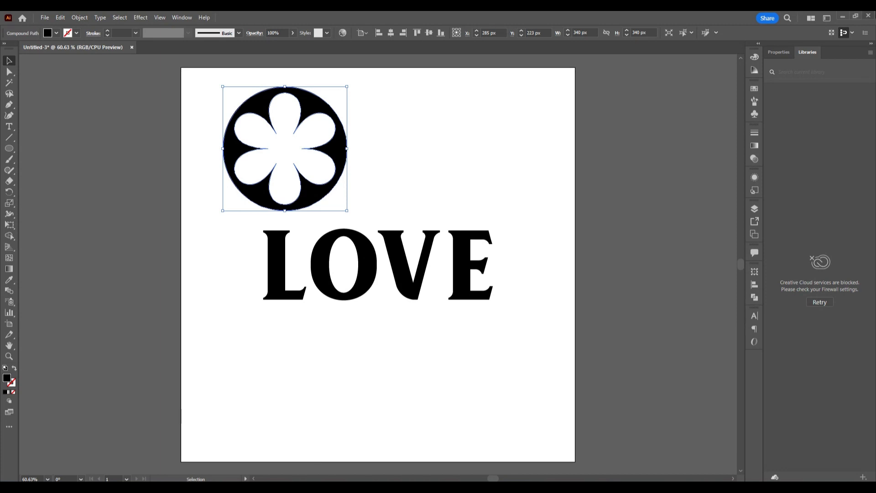
pyautogui.click(449, 156)
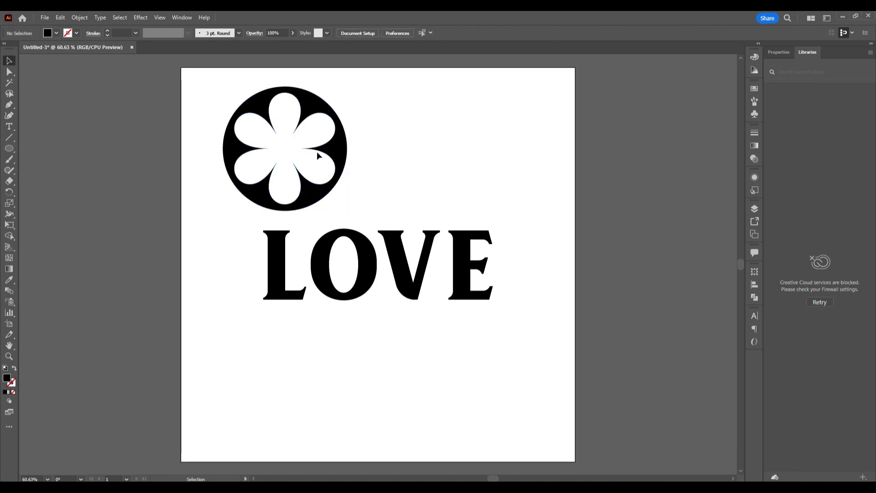
pyautogui.click(329, 148)
pyautogui.rightClick(329, 148)
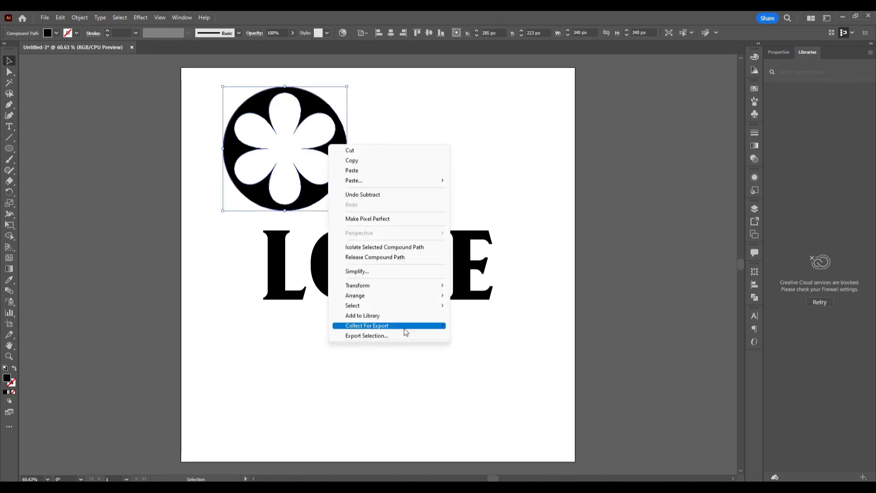
pyautogui.click(455, 145)
pyautogui.click(456, 143)
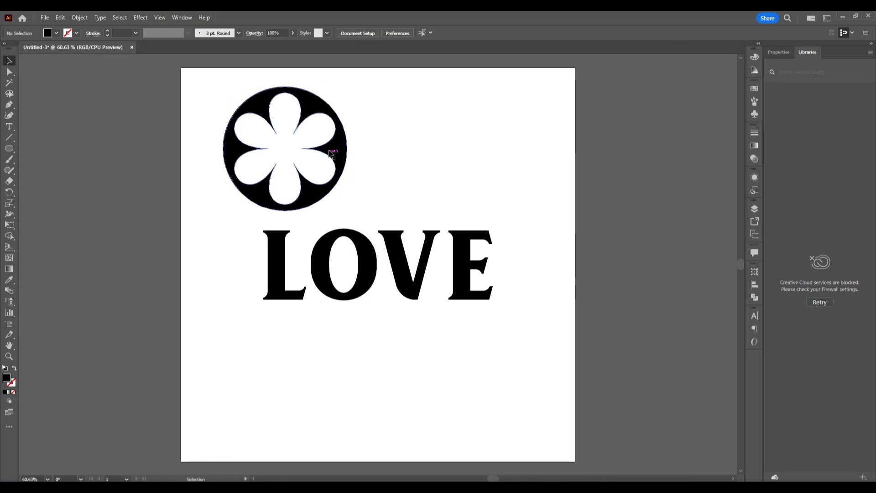
# Scale the flower cut-out circle down to about 214 px and move it to the artboard's upper-left corner
pyautogui.click(335, 159)
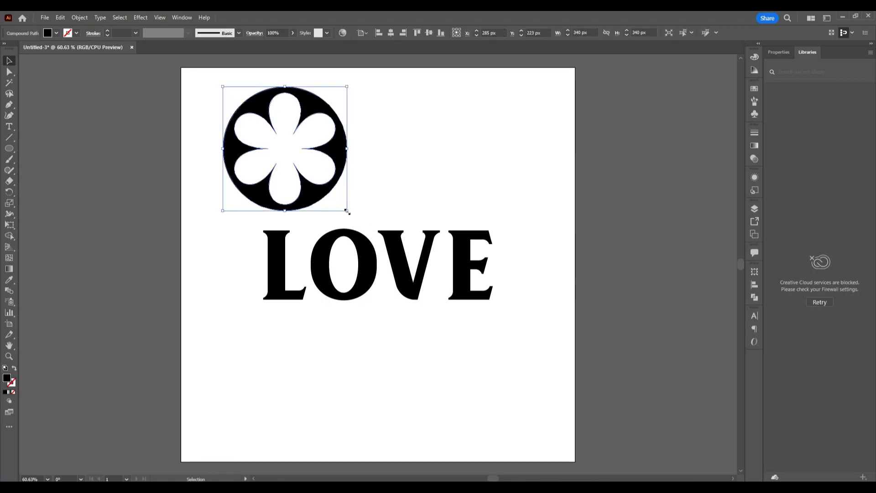
pyautogui.moveTo(346, 211); pyautogui.dragTo(325, 202)
pyautogui.moveTo(319, 155); pyautogui.dragTo(267, 130)
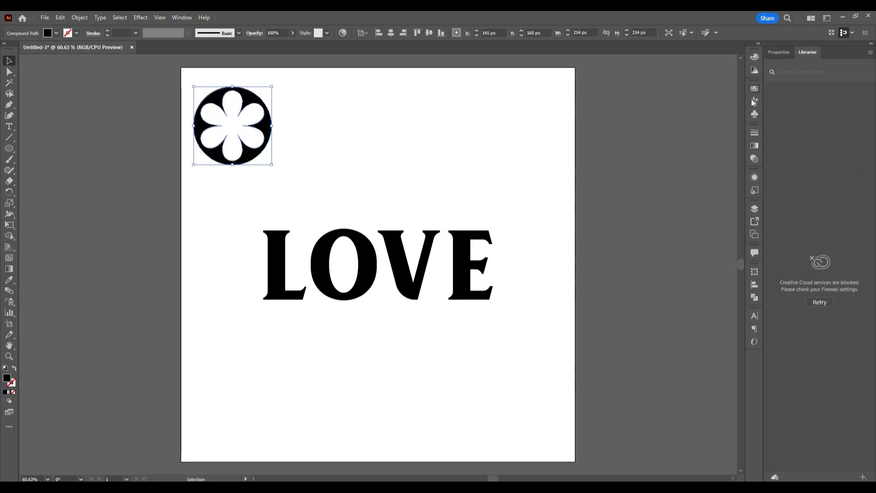
# Save the flower cut-out circle as a new static Movie Clip symbol with the default name, and deselect it
pyautogui.click(754, 114)
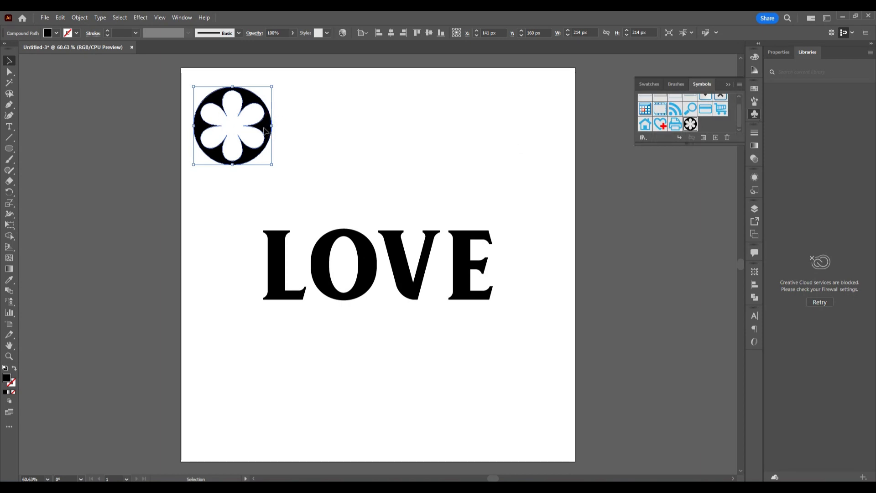
pyautogui.moveTo(267, 131); pyautogui.dragTo(724, 121)
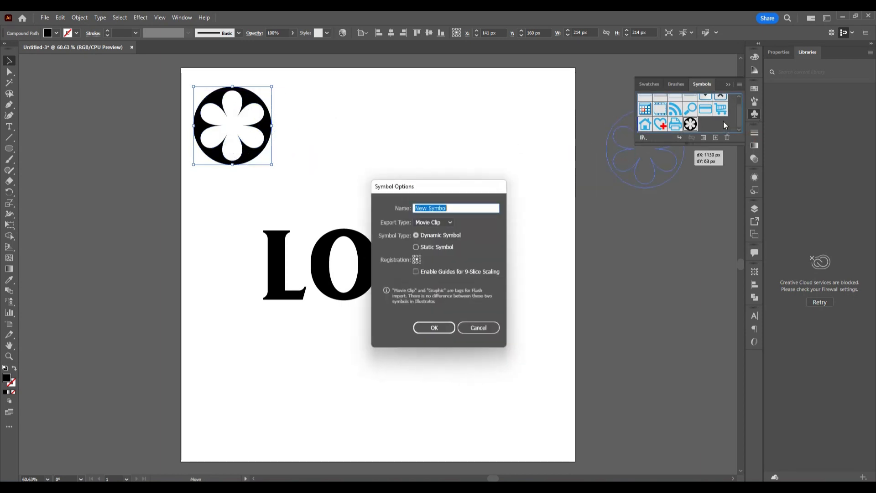
pyautogui.click(416, 247)
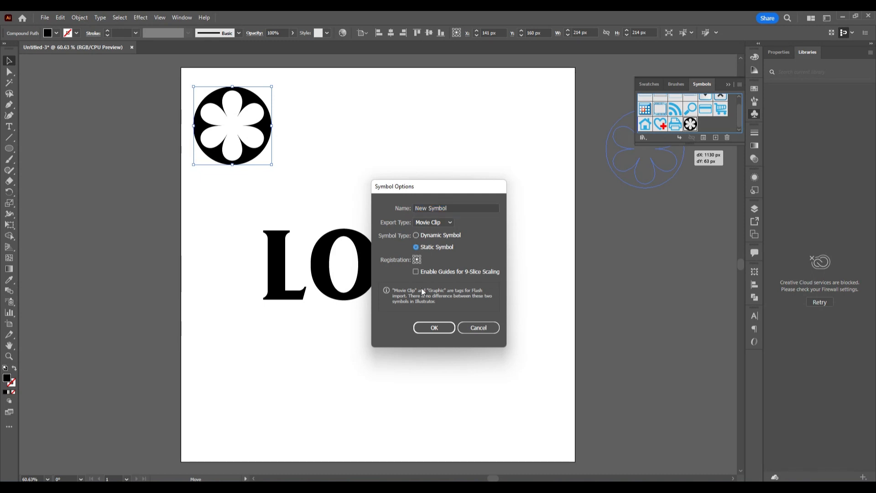
pyautogui.click(433, 328)
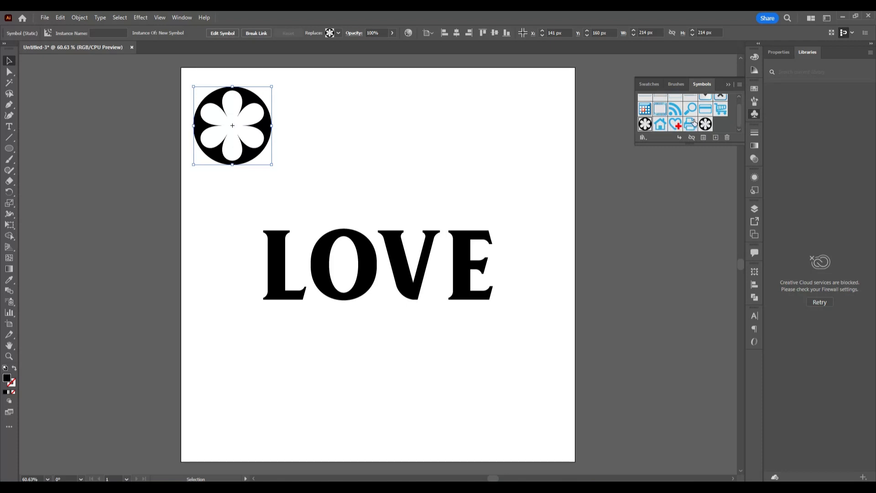
pyautogui.click(728, 85)
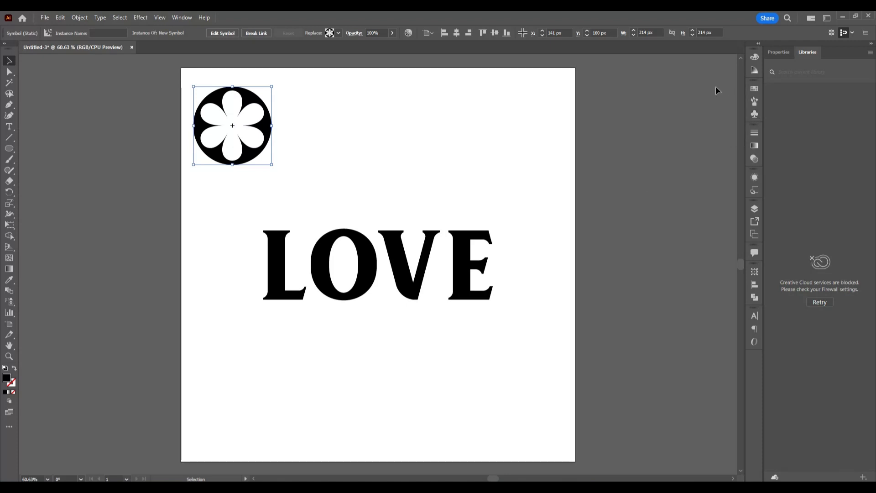
pyautogui.click(369, 159)
# Select the letter L and run the CircleFill script on it
pyautogui.click(280, 270)
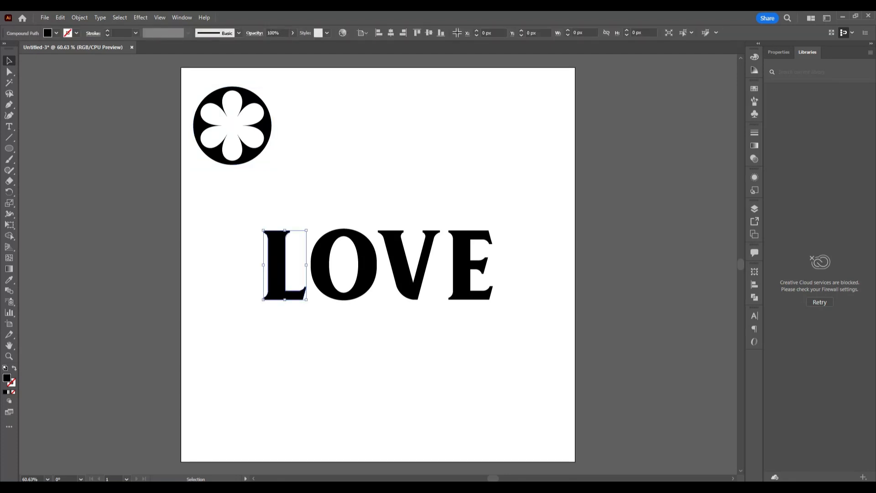
pyautogui.click(45, 17)
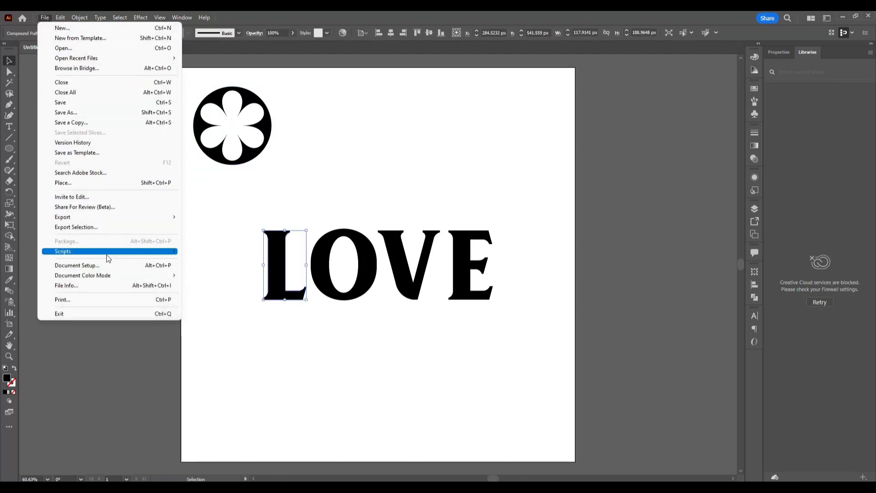
pyautogui.moveTo(108, 258)
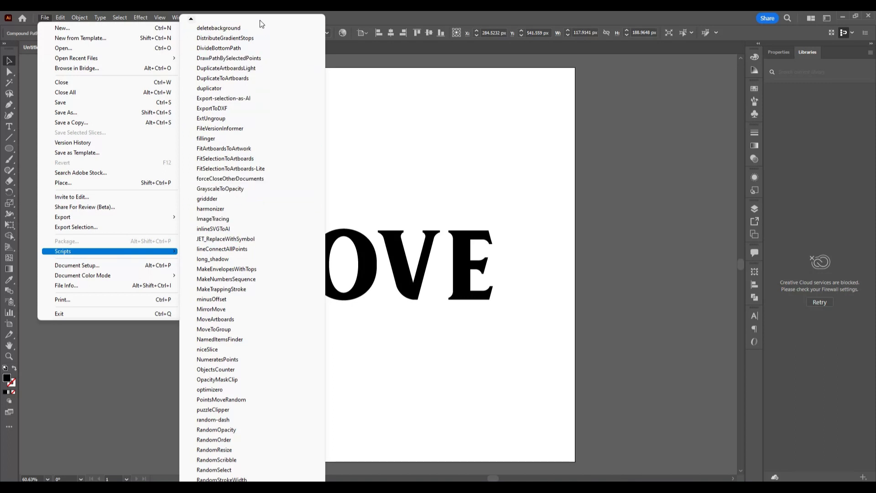
pyautogui.scroll(1, 261, 24)
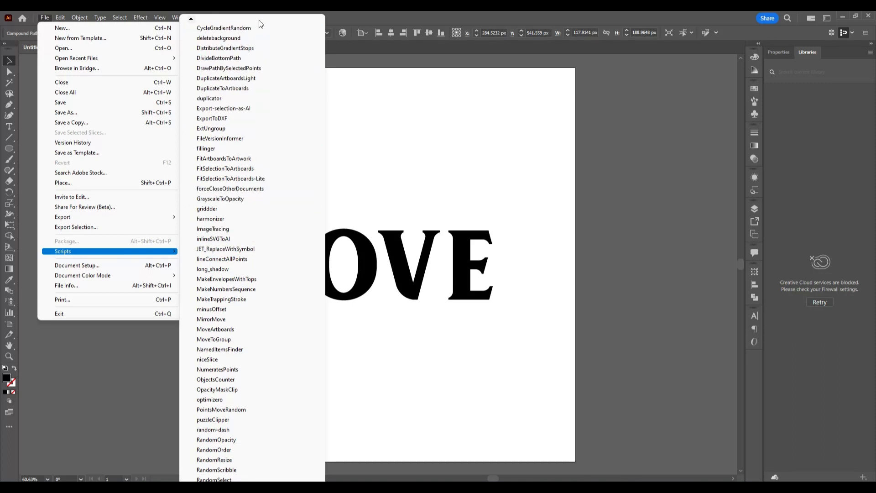
pyautogui.scroll(7, 260, 23)
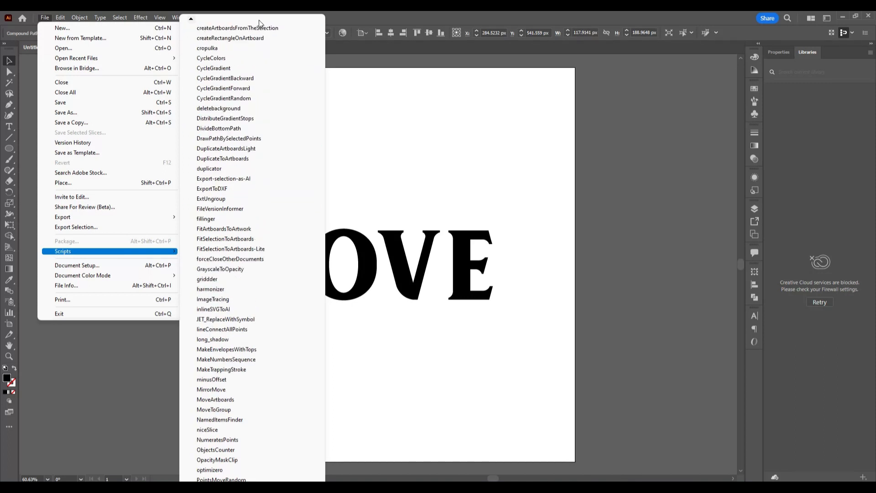
pyautogui.scroll(7, 261, 23)
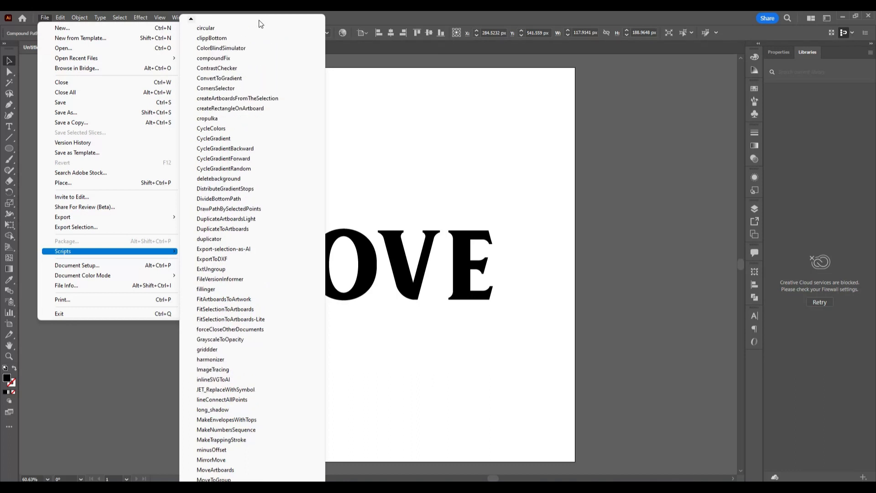
pyautogui.scroll(1, 260, 23)
pyautogui.click(252, 29)
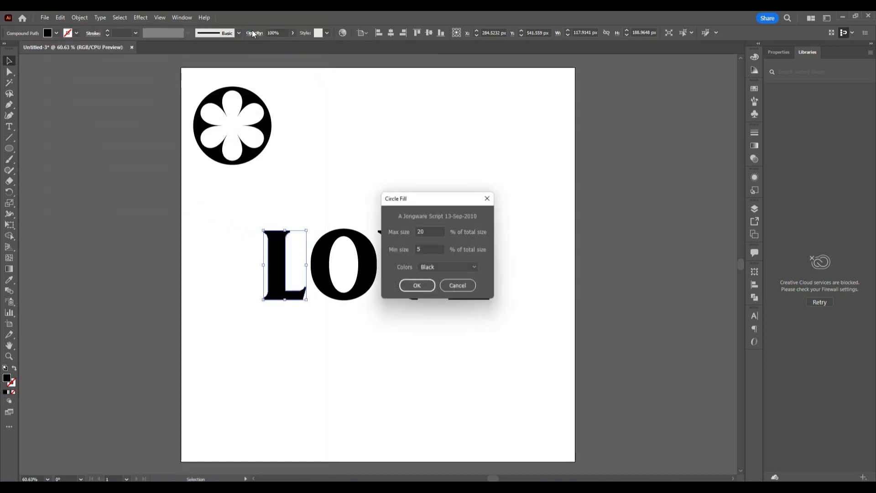
# Fill the letter L with gray circles sized between a maximum of 15% and a minimum of 1% of total size
pyautogui.click(429, 231)
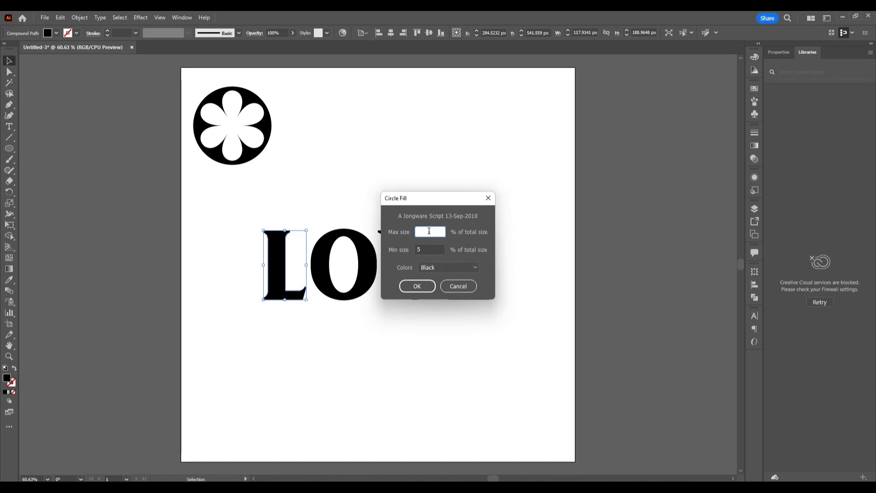
pyautogui.write('15')
pyautogui.click(434, 249)
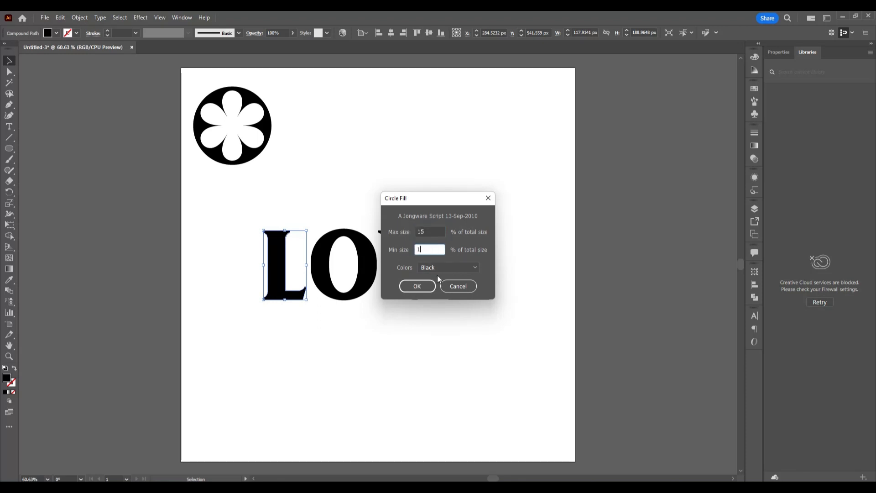
pyautogui.click(473, 269)
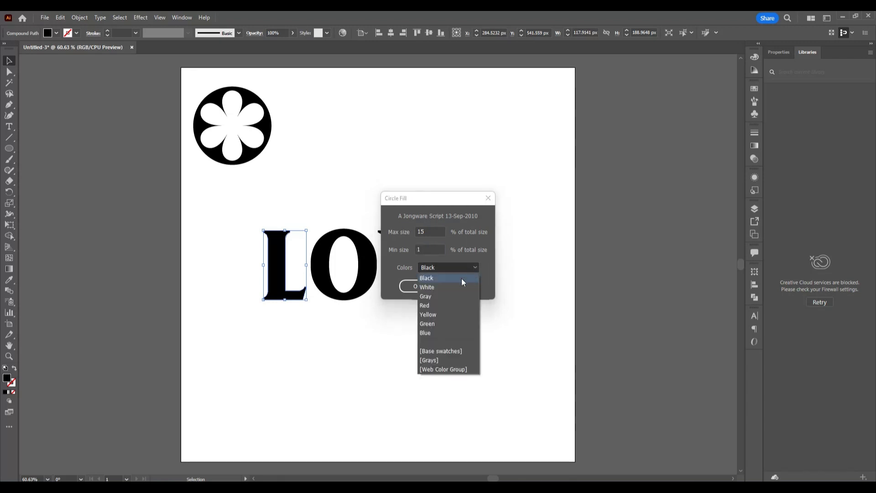
pyautogui.click(455, 295)
pyautogui.click(422, 287)
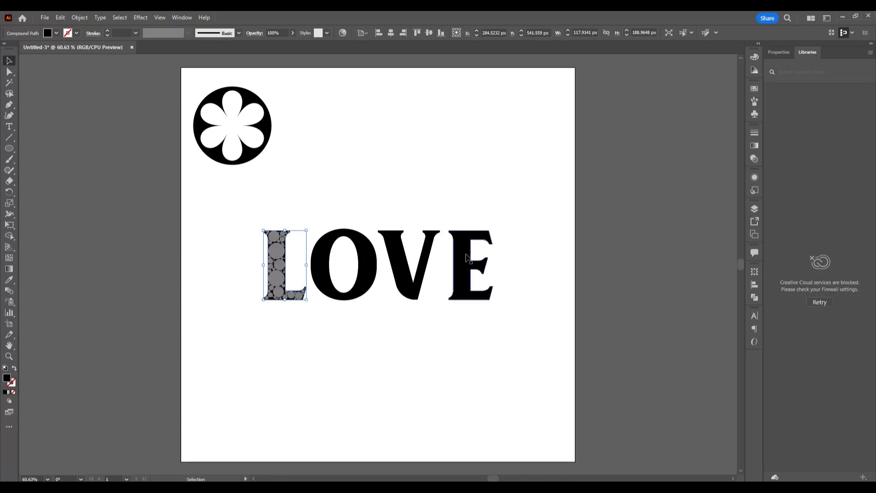
# Run the CircleFill script on the letter O with max size 15%, min size 1% and Gray circles
pyautogui.click(287, 165)
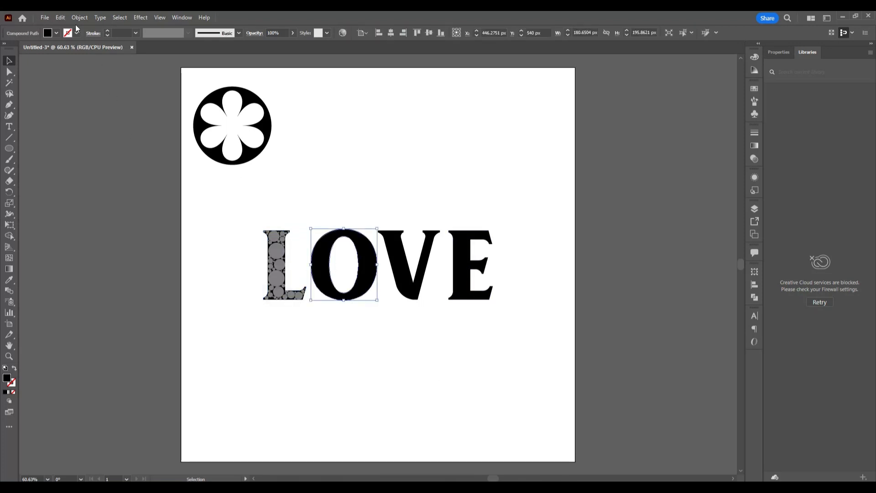
pyautogui.click(45, 18)
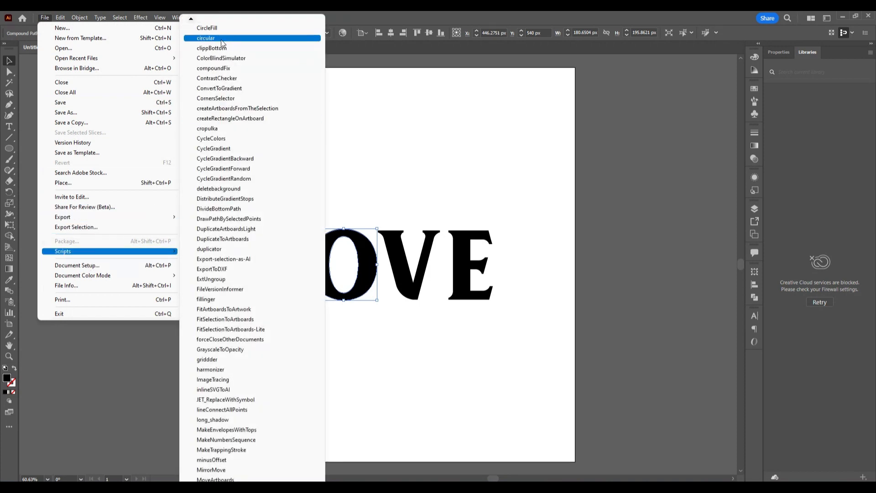
pyautogui.click(230, 32)
pyautogui.click(440, 233)
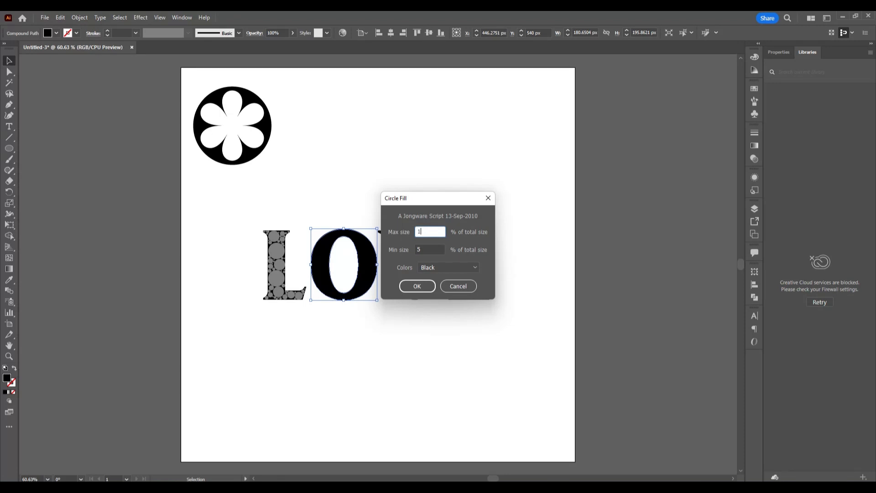
pyautogui.click(433, 247)
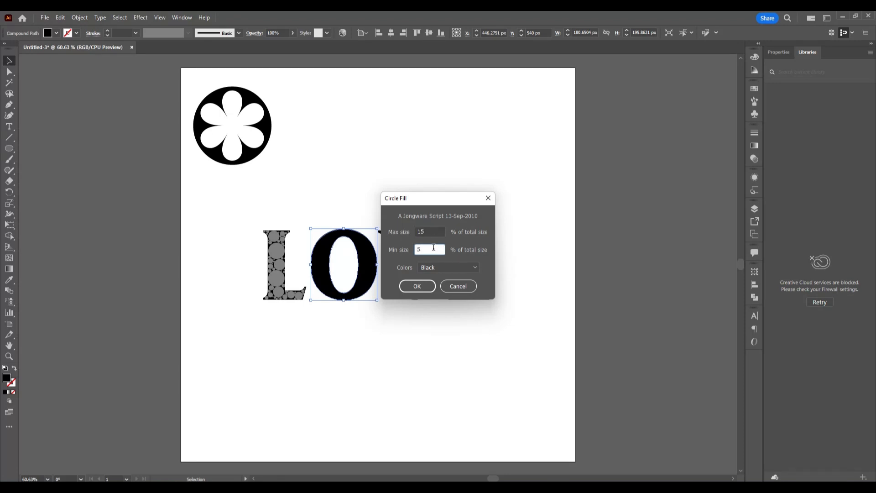
pyautogui.write('1')
pyautogui.click(453, 267)
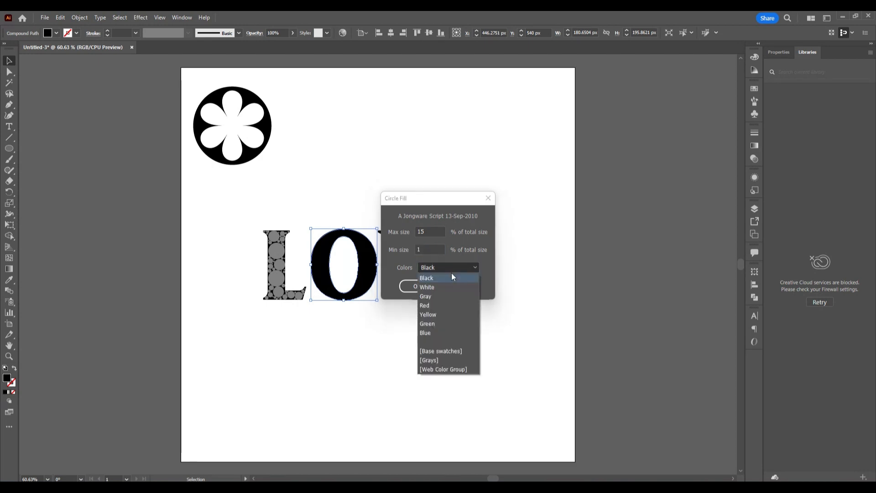
pyautogui.click(443, 295)
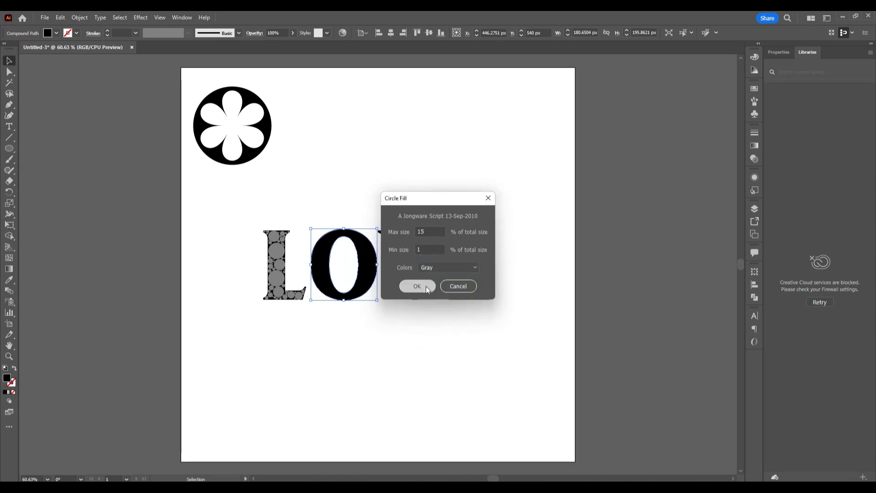
pyautogui.click(426, 286)
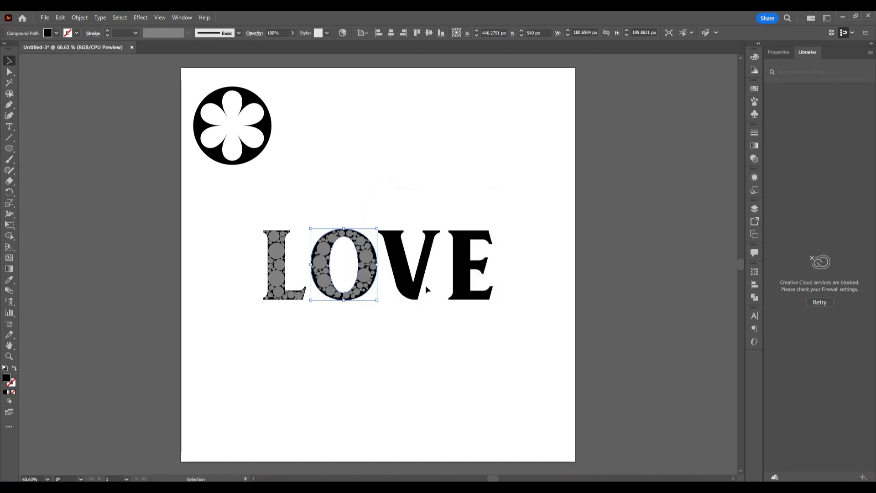
# Fill the letter V with Gray circles using the CircleFill script, min size 1% and max size 15%
pyautogui.click(395, 261)
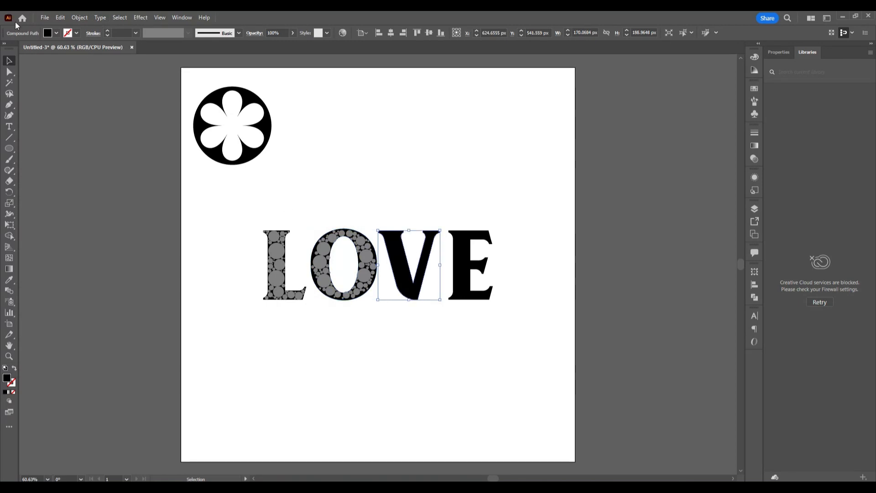
pyautogui.click(45, 17)
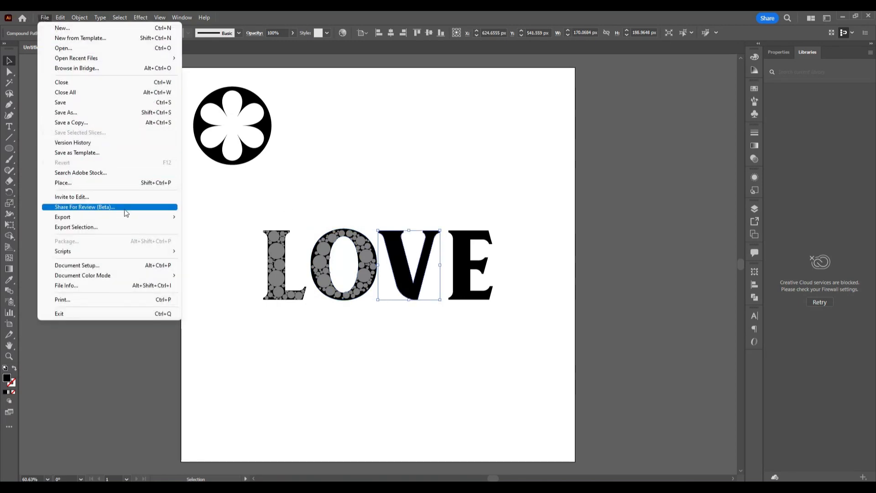
pyautogui.moveTo(137, 255)
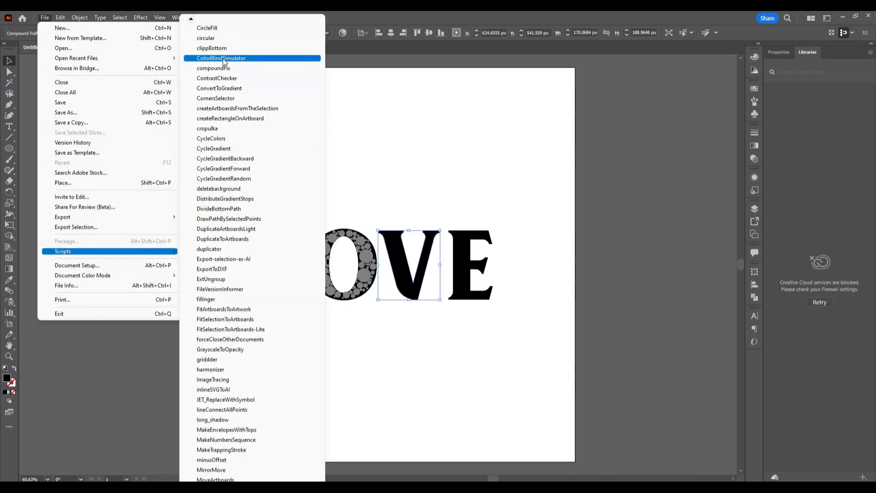
pyautogui.click(226, 25)
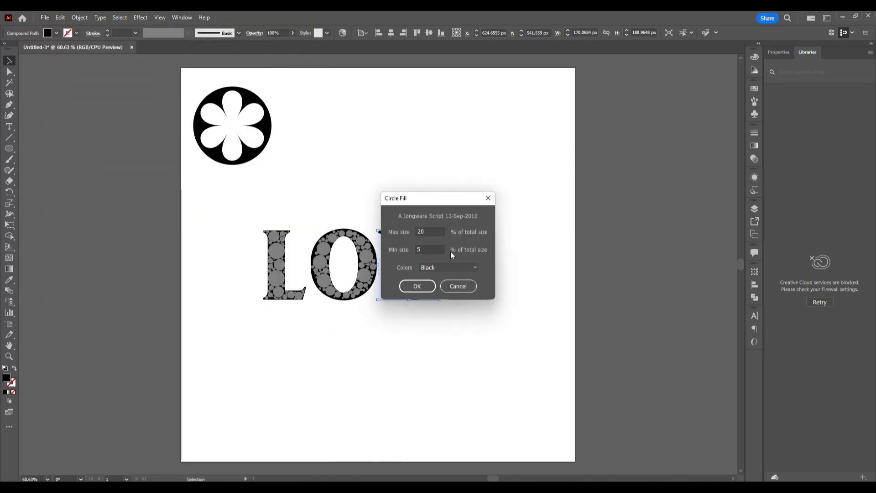
pyautogui.click(439, 248)
pyautogui.press('BackSpace')
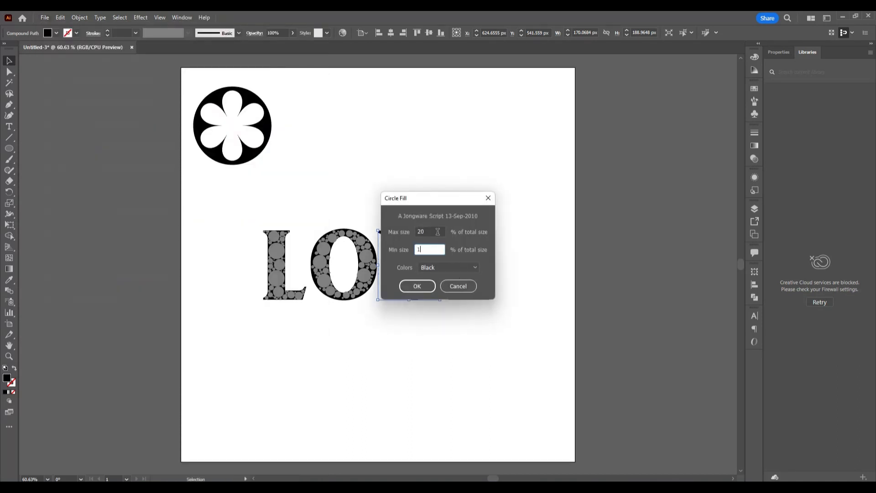
pyautogui.click(437, 232)
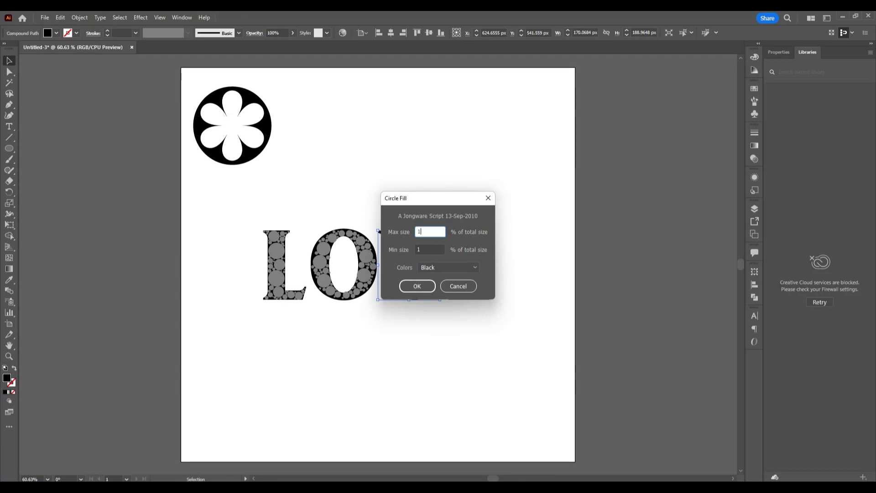
pyautogui.write('15')
pyautogui.click(439, 266)
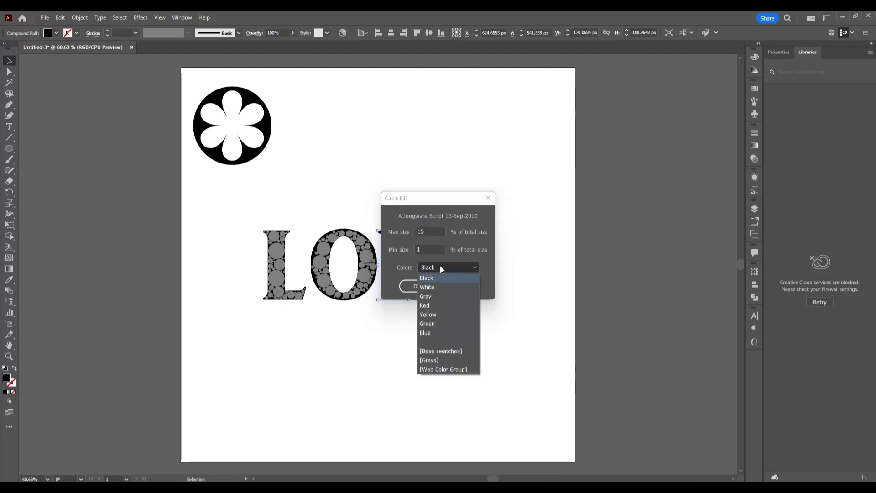
pyautogui.click(442, 297)
pyautogui.click(424, 287)
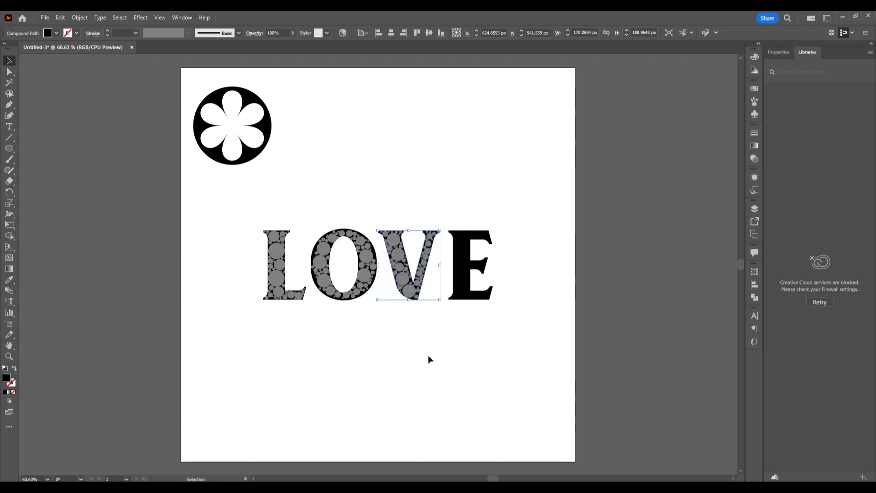
# Fill the letter E with Gray circles using the CircleFill script, max size 15% and min size 1%
pyautogui.click(478, 296)
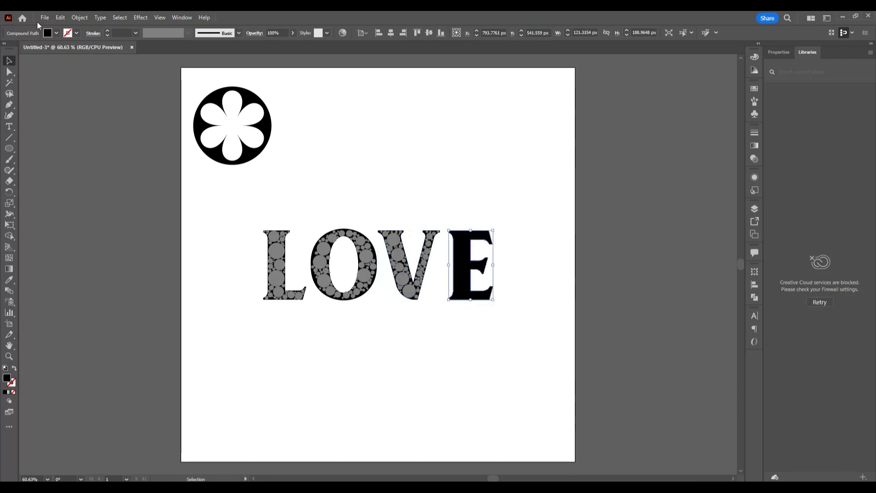
pyautogui.click(47, 18)
pyautogui.moveTo(118, 254)
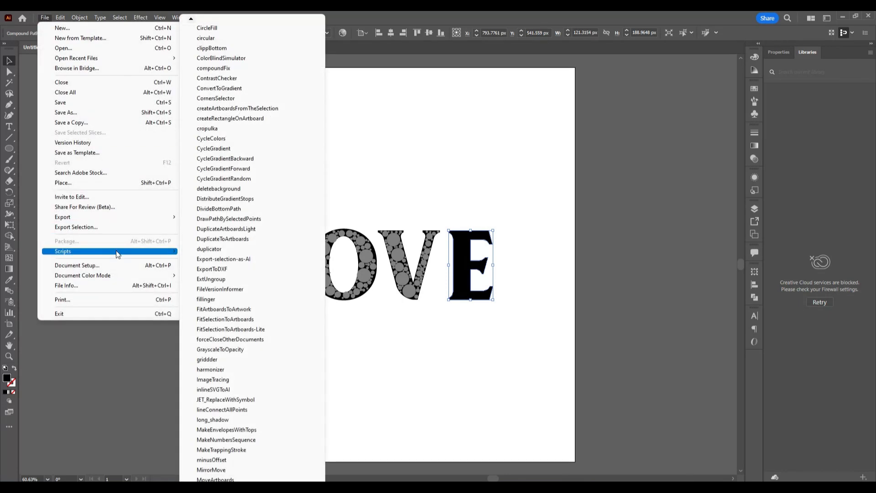
pyautogui.click(242, 32)
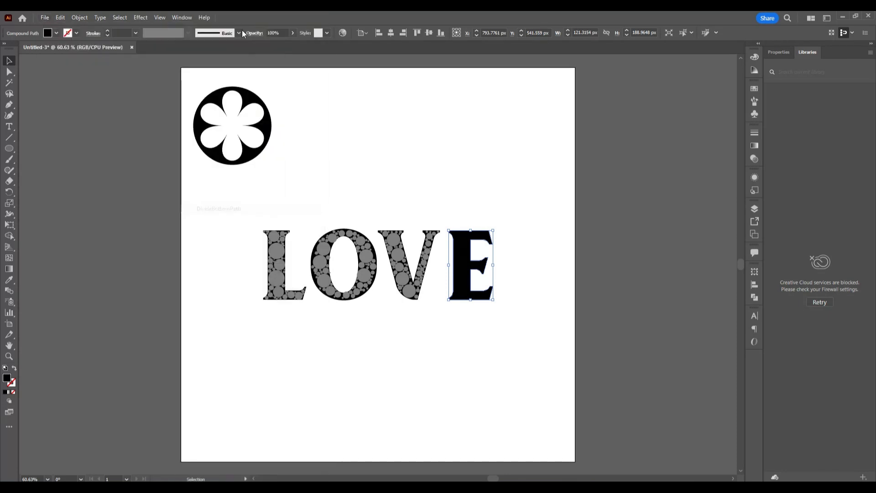
pyautogui.click(430, 231)
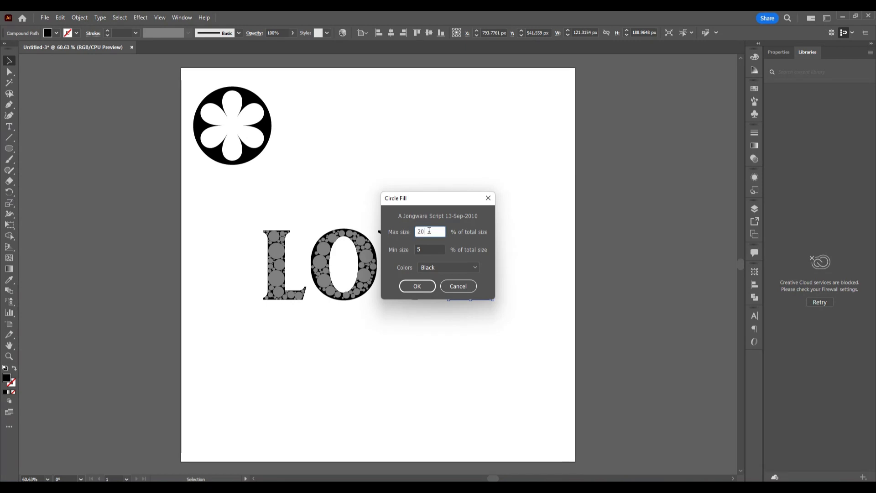
pyautogui.press('BackSpace')
pyautogui.write('15')
pyautogui.click(427, 250)
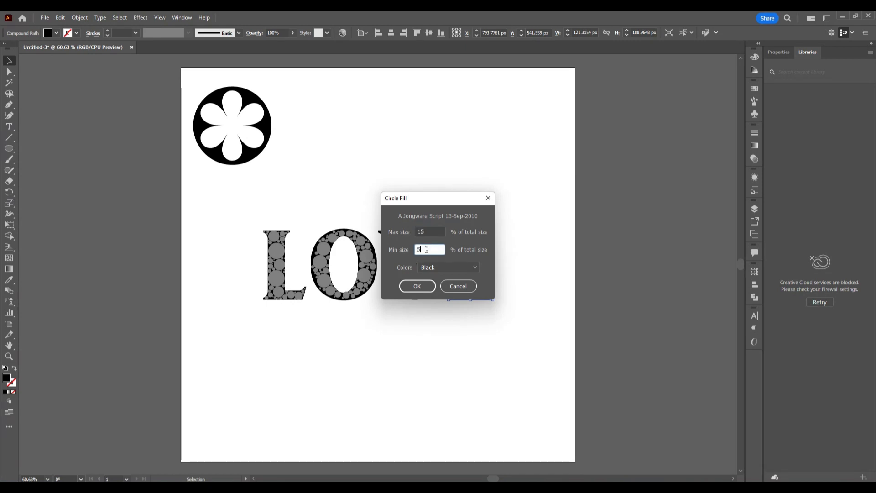
pyautogui.write('1')
pyautogui.click(460, 266)
pyautogui.click(451, 297)
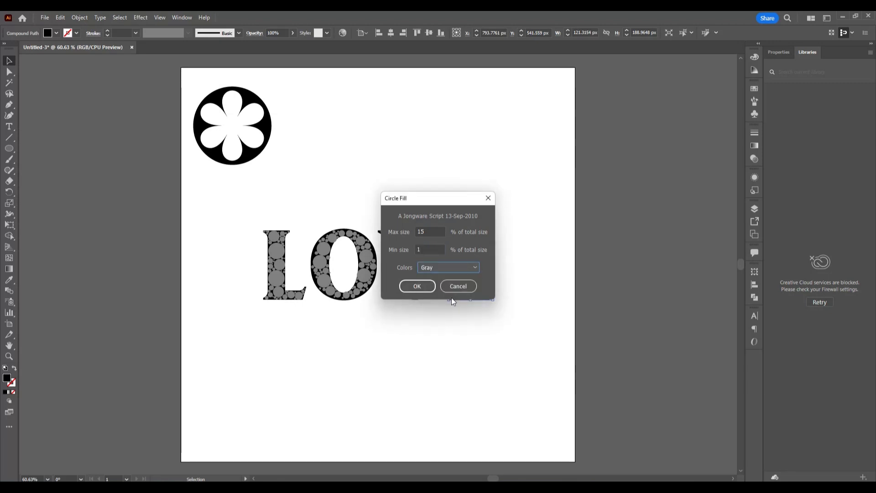
pyautogui.click(427, 287)
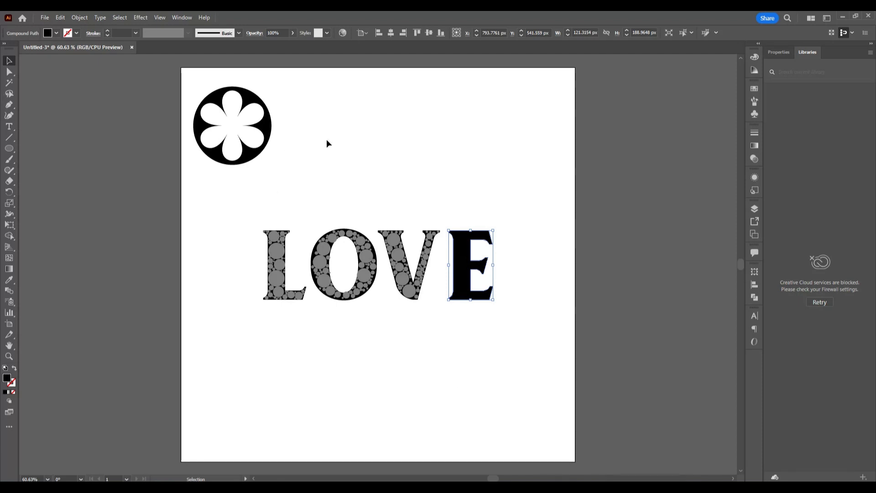
pyautogui.click(480, 172)
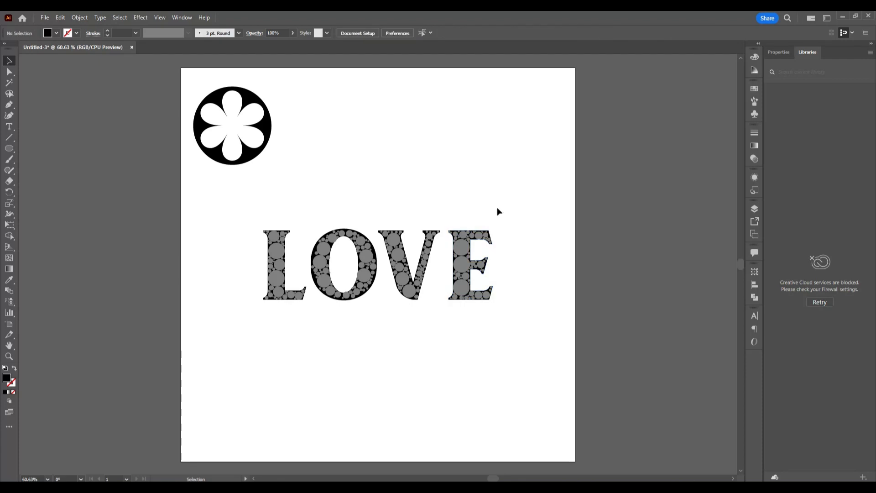
# Delete the black E, V and O letter shapes from behind their gray circles, keeping the circles
pyautogui.moveTo(490, 234); pyautogui.dragTo(519, 234)
pyautogui.click(524, 252)
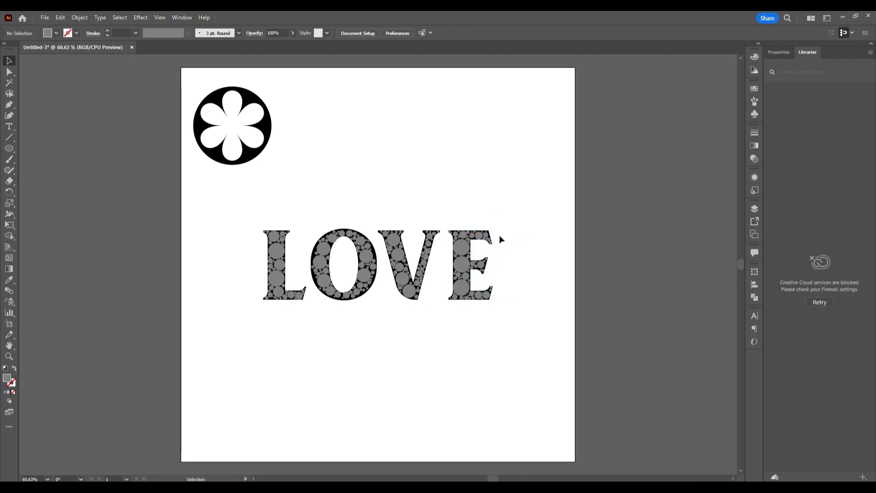
pyautogui.moveTo(489, 234); pyautogui.dragTo(542, 225)
pyautogui.press('Delete')
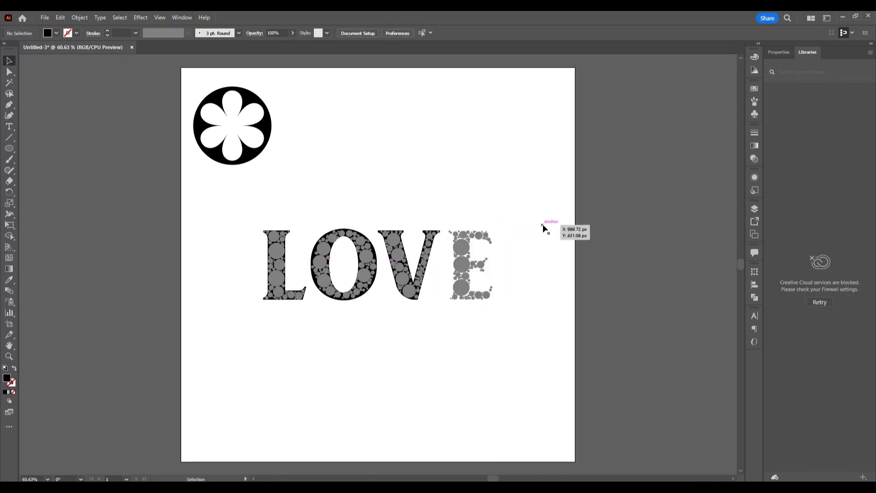
pyautogui.moveTo(438, 237); pyautogui.dragTo(519, 108)
pyautogui.press('Delete')
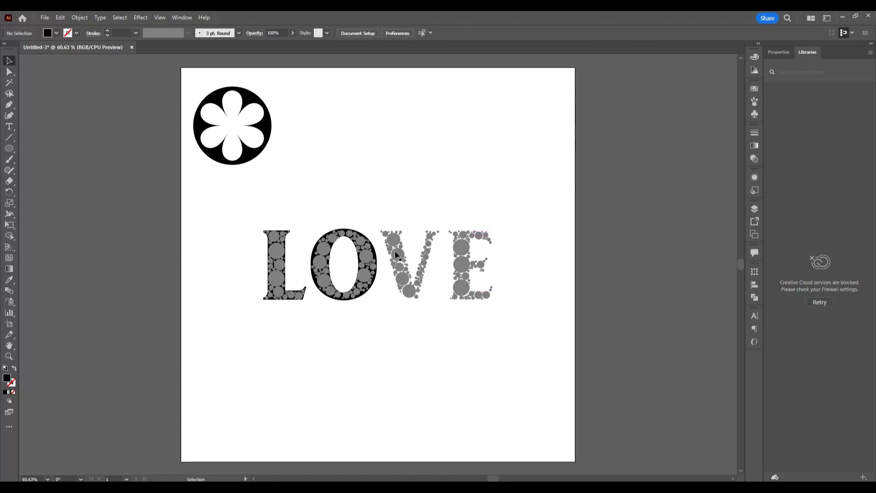
pyautogui.moveTo(378, 250); pyautogui.dragTo(428, 153)
pyautogui.press('Delete')
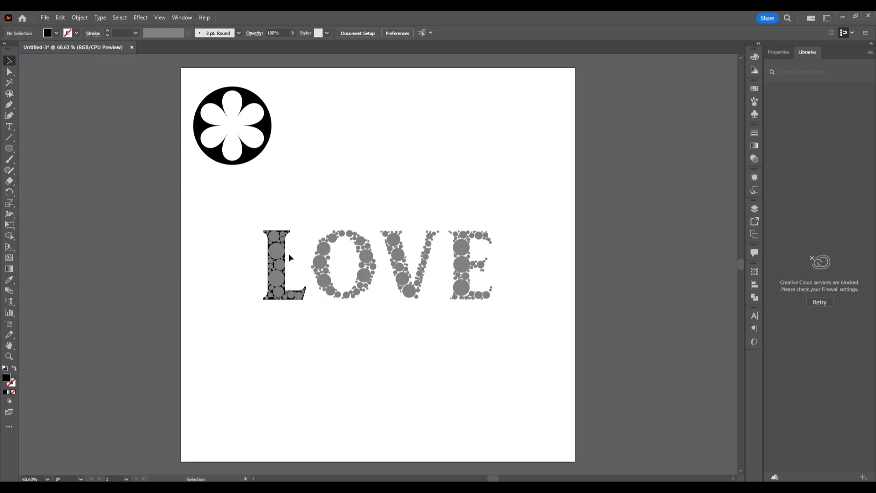
pyautogui.moveTo(287, 232); pyautogui.dragTo(327, 196)
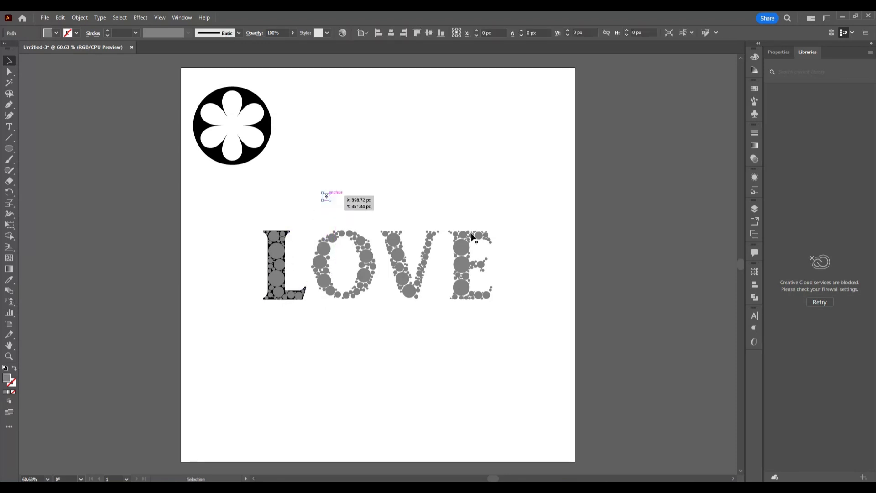
pyautogui.hotkey('ctrl', 'z')
pyautogui.click(397, 176)
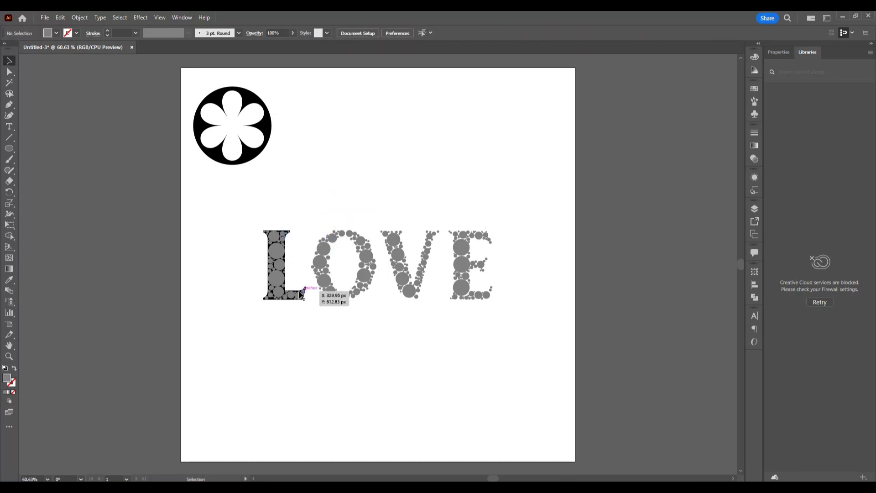
# Pull the black L shape out from behind its gray circles and delete it
pyautogui.moveTo(300, 292); pyautogui.dragTo(360, 174)
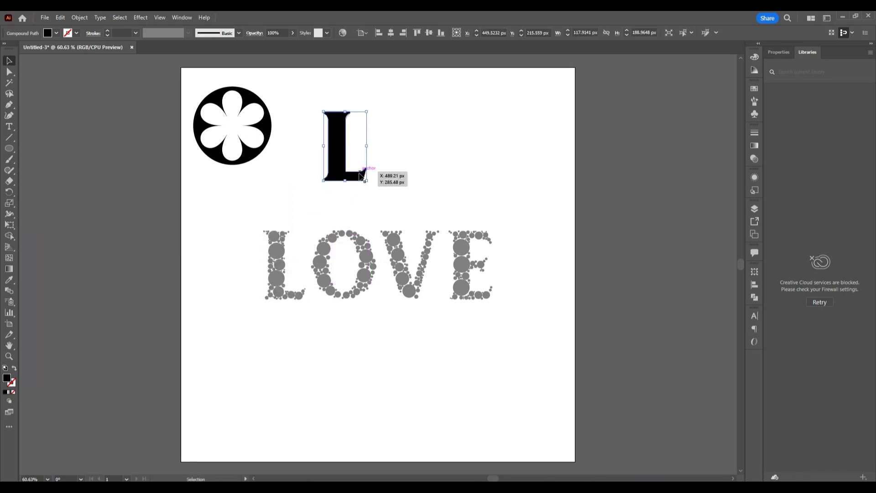
pyautogui.press('Delete')
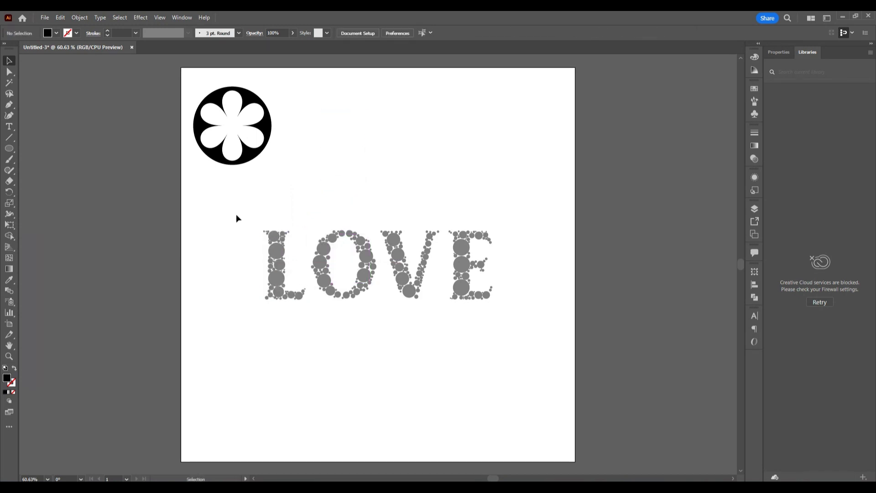
# Recolor all the circles forming LOVE with the near-black swatch from the grays group
pyautogui.moveTo(236, 215); pyautogui.dragTo(524, 337)
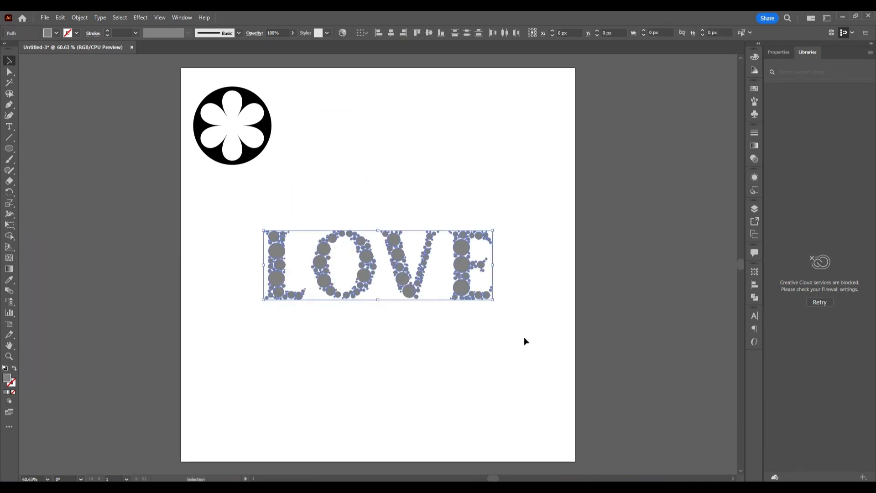
pyautogui.click(53, 33)
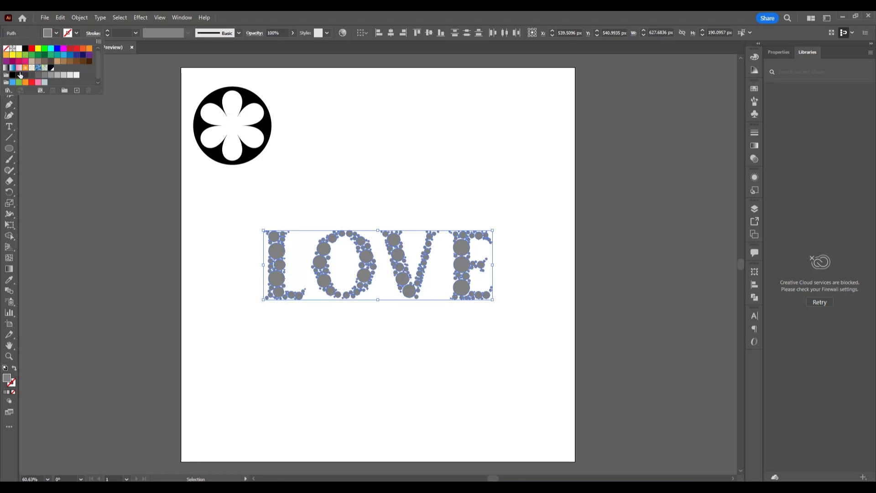
pyautogui.click(19, 76)
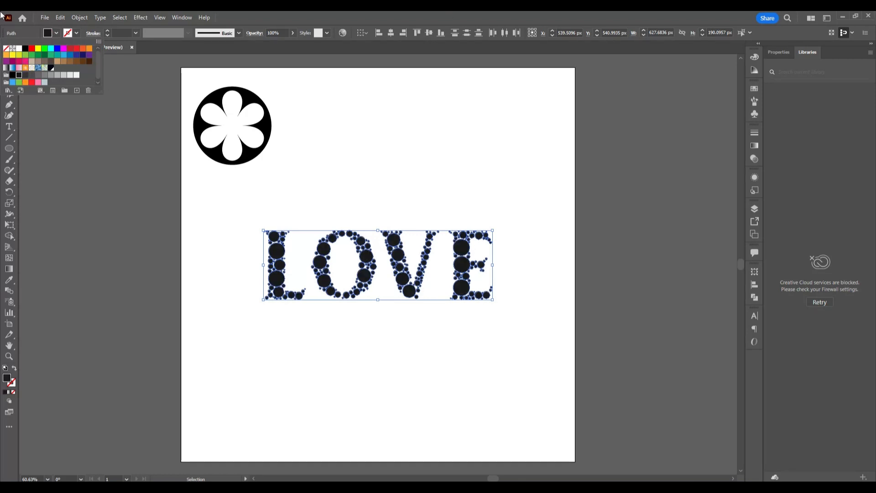
pyautogui.click(500, 185)
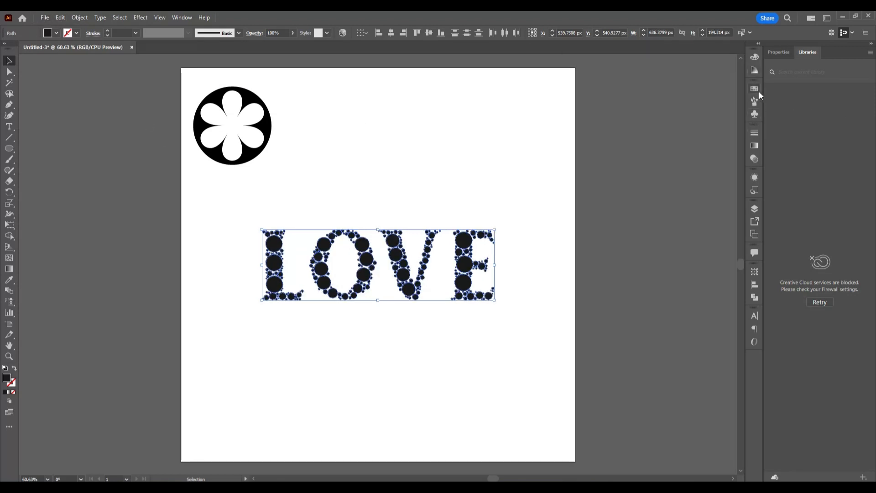
# Replace all the selected LOVE circles with flower symbol number 13 using the JET_ReplaceWithSymbol script
pyautogui.click(758, 90)
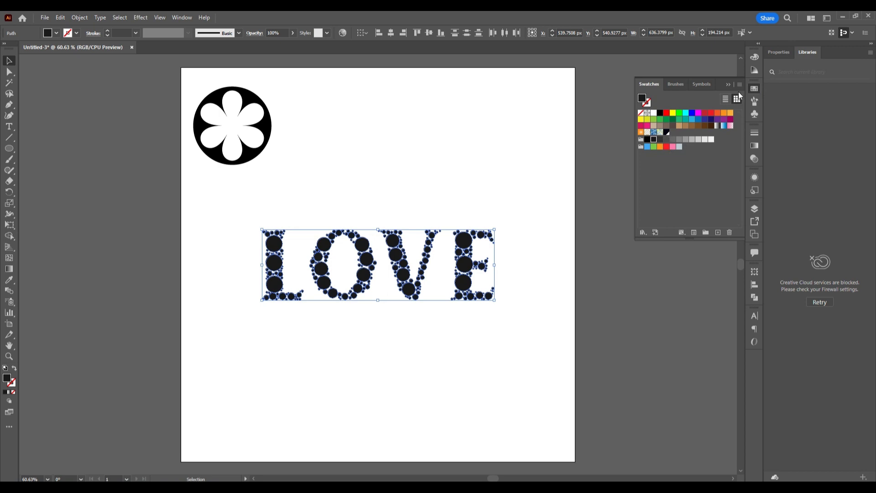
pyautogui.click(759, 90)
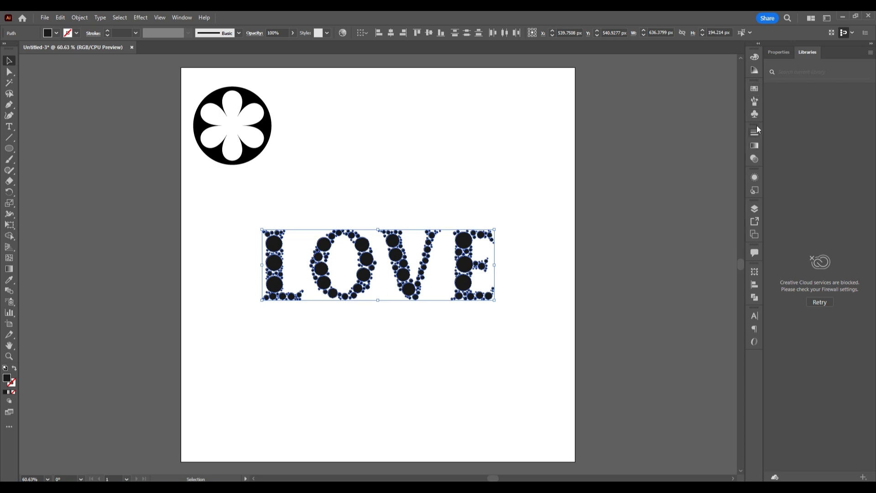
pyautogui.click(755, 113)
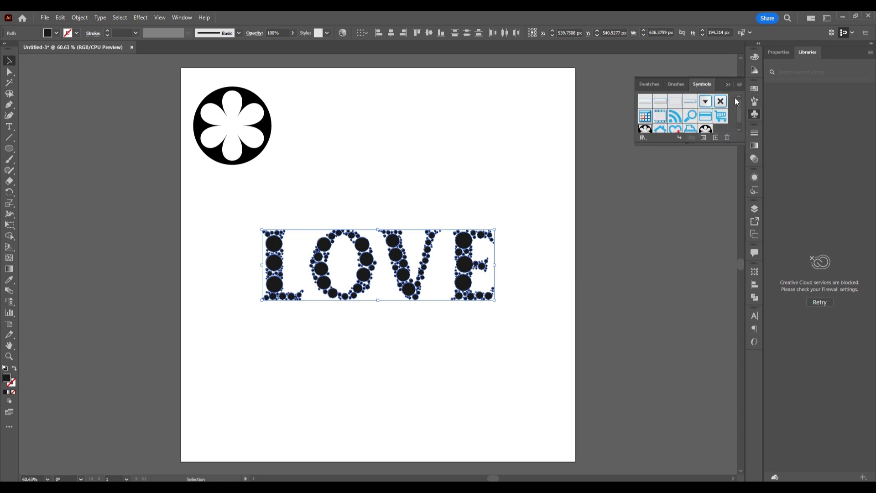
pyautogui.click(728, 85)
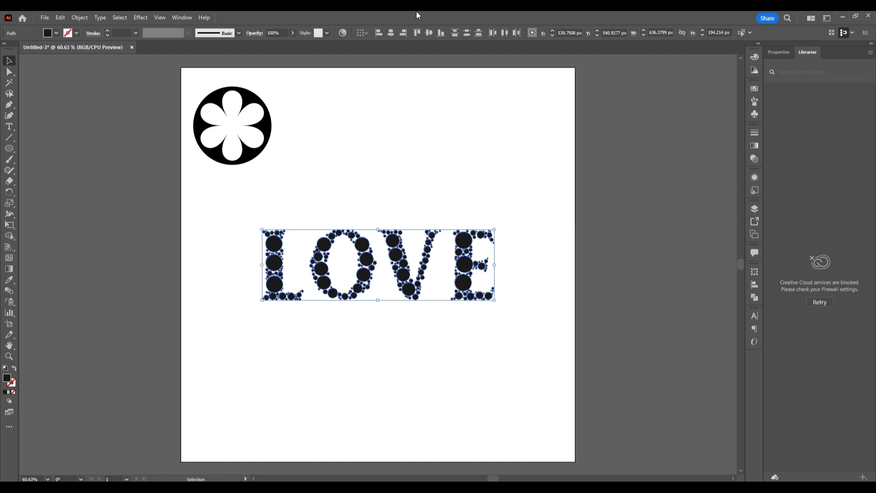
pyautogui.click(45, 18)
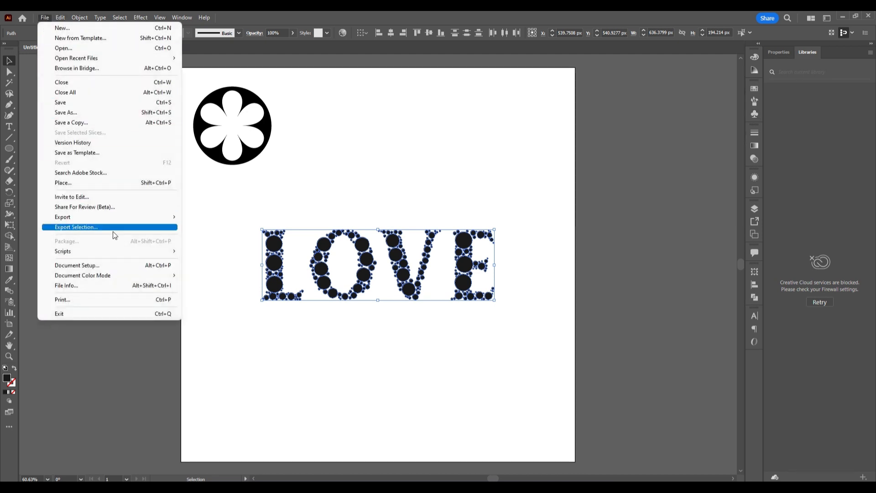
pyautogui.moveTo(116, 254)
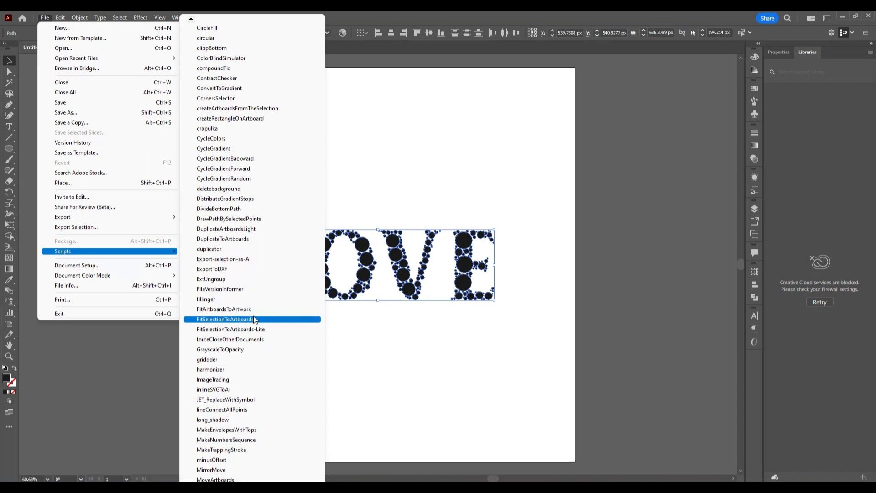
pyautogui.click(262, 399)
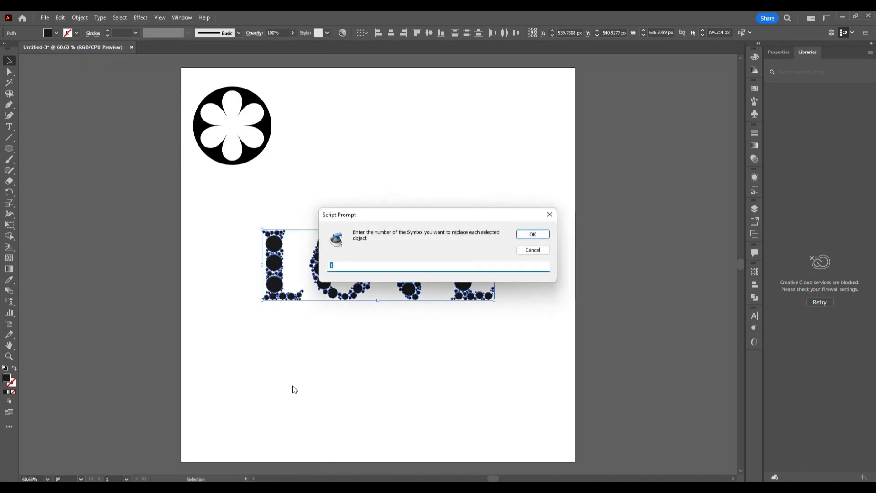
pyautogui.write('13')
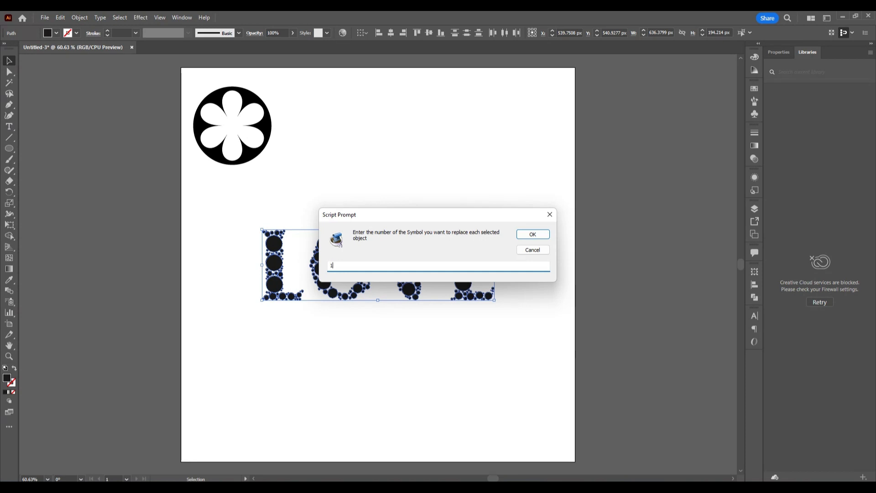
pyautogui.click(533, 234)
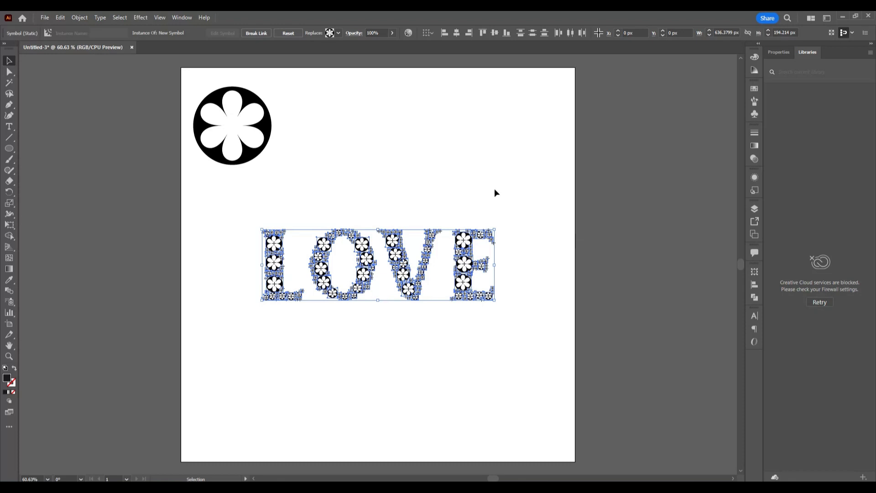
pyautogui.click(472, 200)
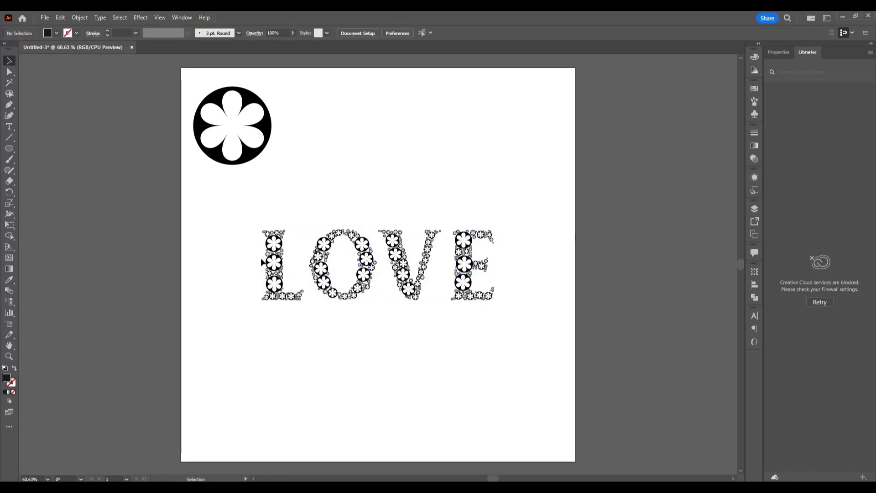
# Select all the flower symbols forming LOVE and expand them with Object and Fill enabled
pyautogui.moveTo(241, 205); pyautogui.dragTo(579, 357)
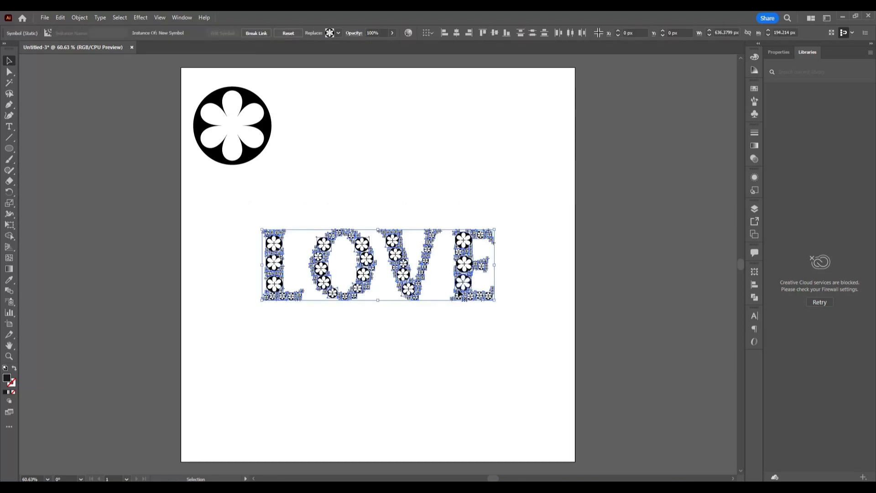
pyautogui.click(78, 18)
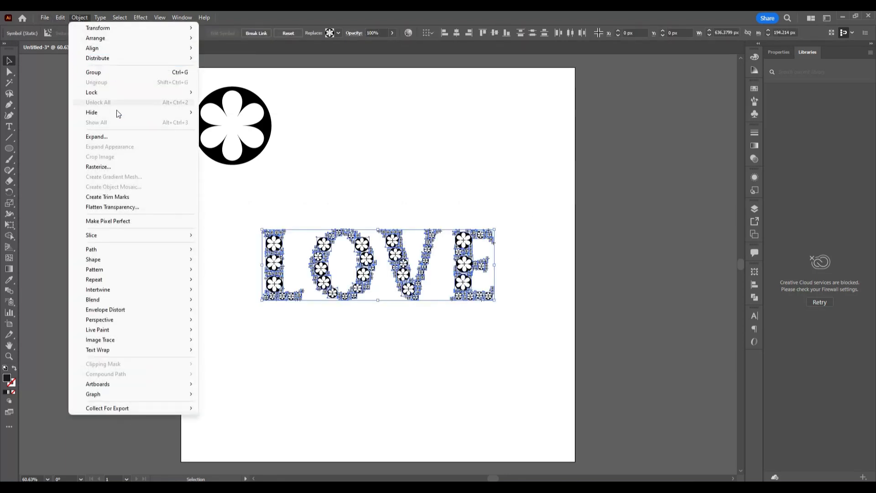
pyautogui.click(133, 139)
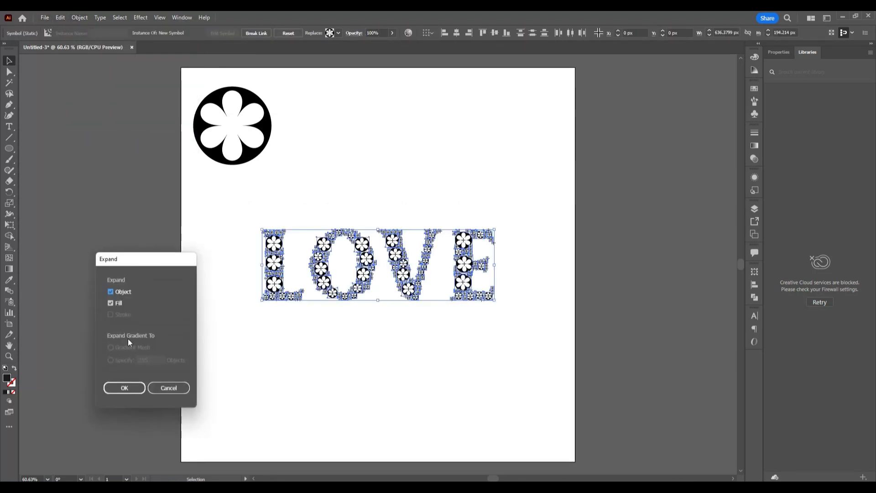
pyautogui.click(123, 389)
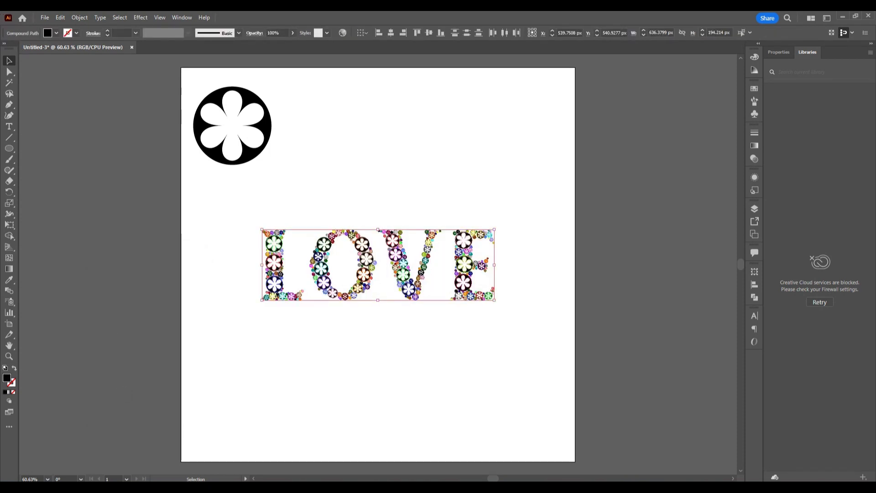
# Select all the flower shapes forming LOVE and fill them blue, with every swatch of the bright color group selected
pyautogui.rightClick(382, 177)
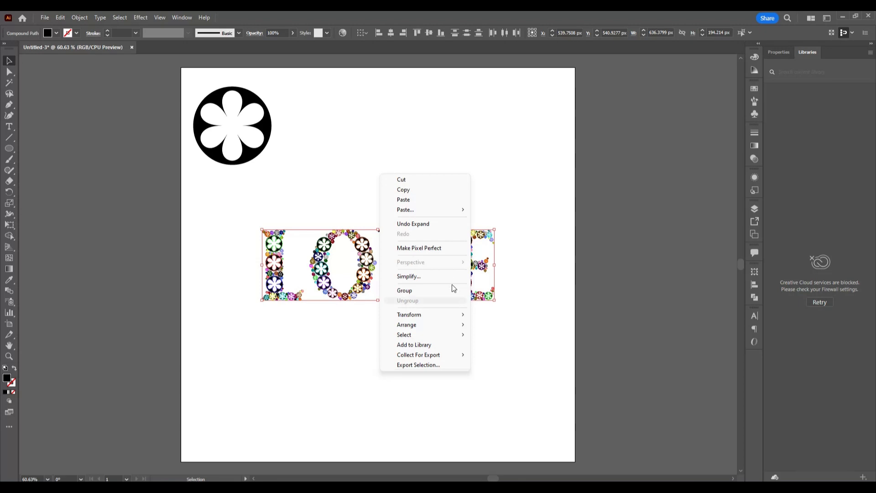
pyautogui.click(480, 167)
pyautogui.moveTo(236, 210); pyautogui.dragTo(529, 328)
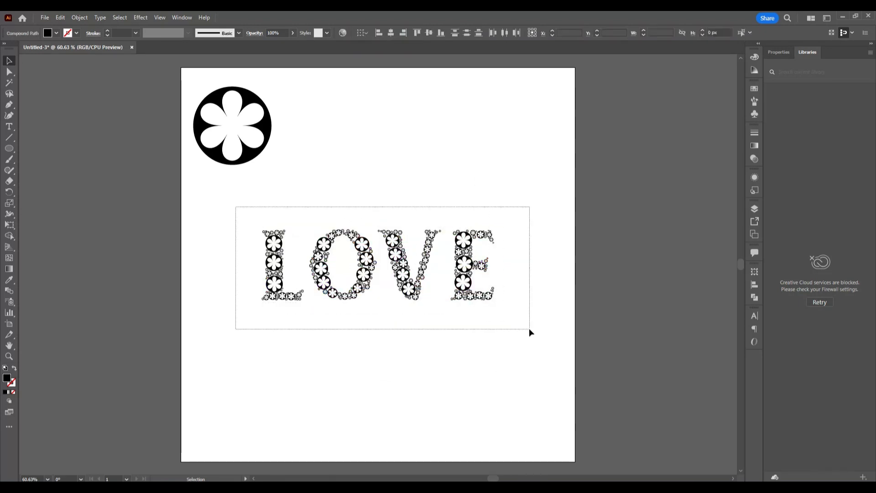
pyautogui.click(755, 90)
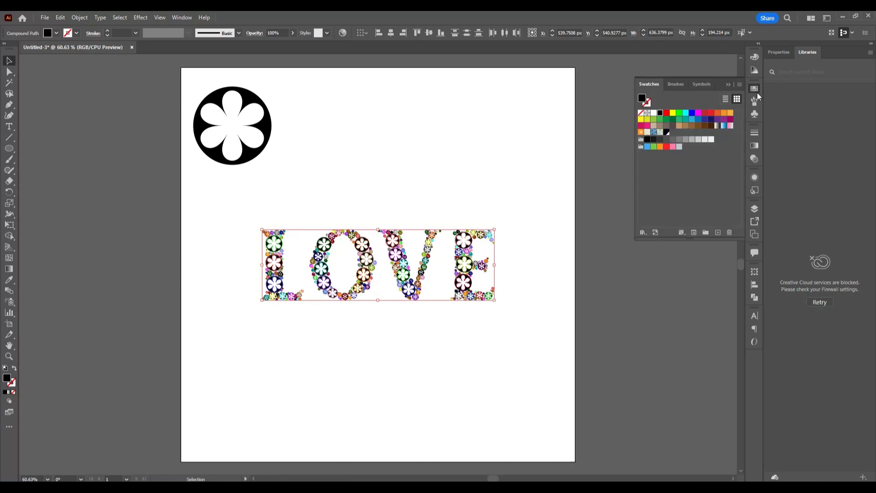
pyautogui.click(647, 146)
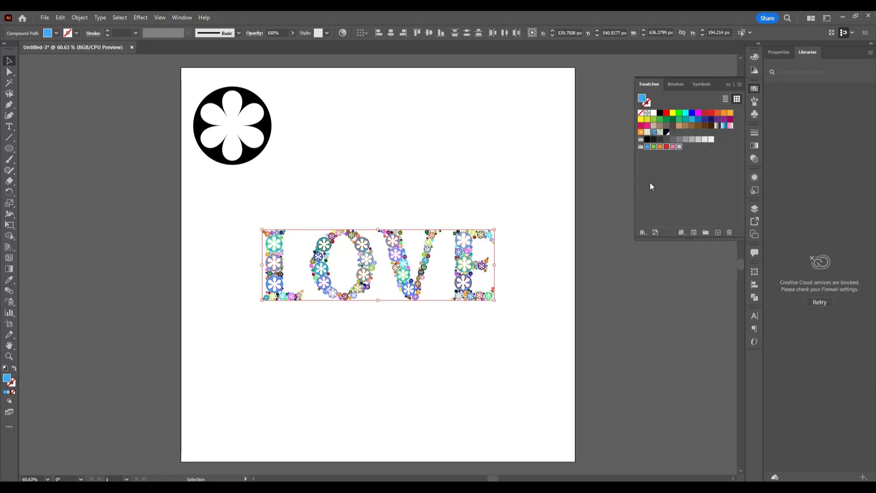
# Run a script that randomly distributes the selected bright swatches across the LOVE flowers, and deselect the artwork
pyautogui.click(43, 18)
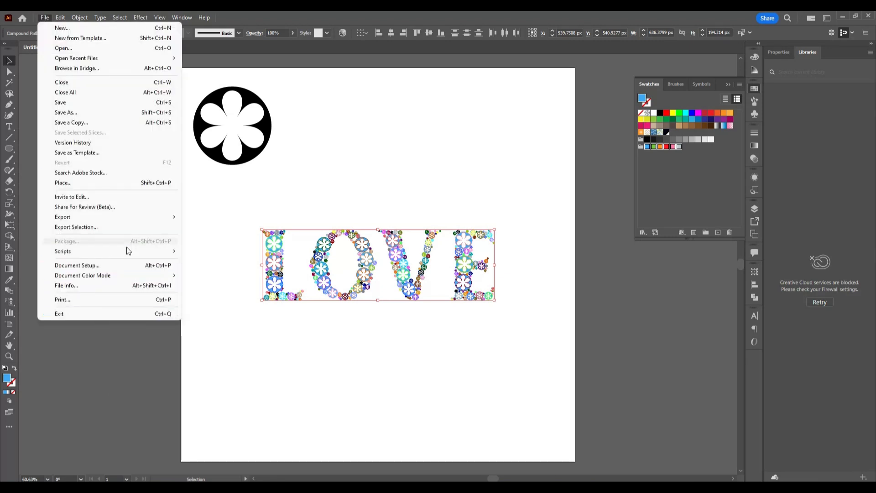
pyautogui.moveTo(128, 252)
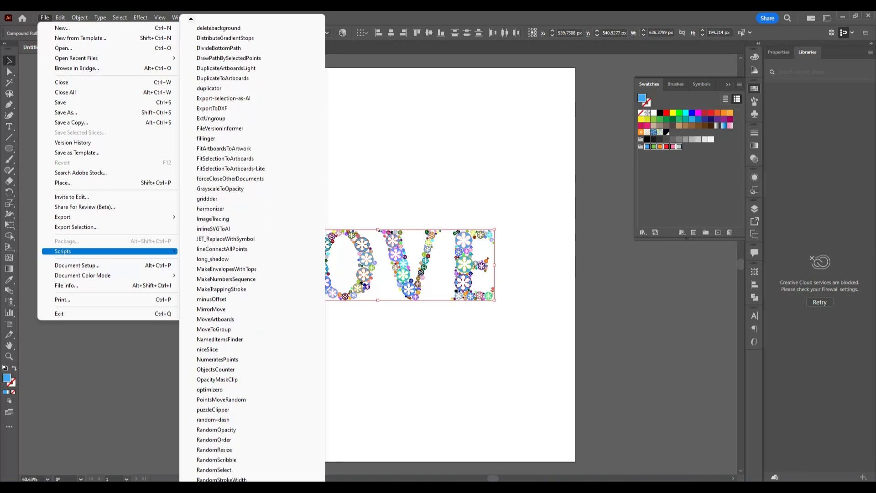
pyautogui.click(220, 489)
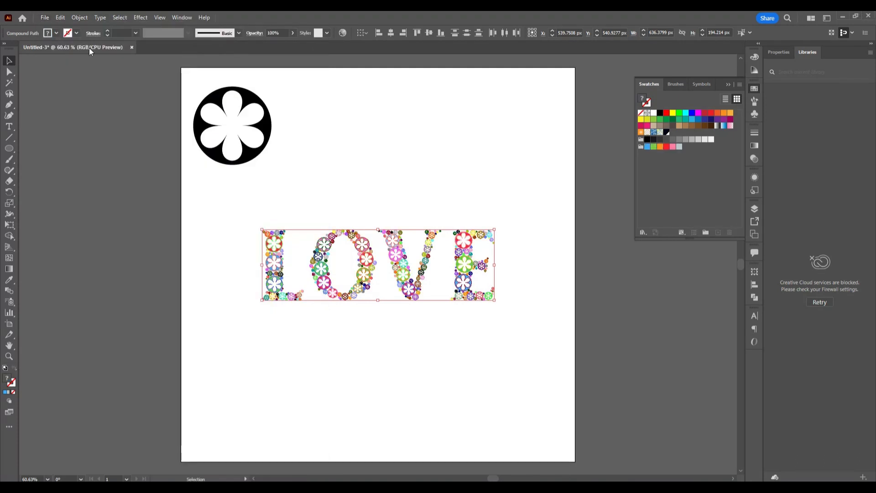
pyautogui.click(728, 83)
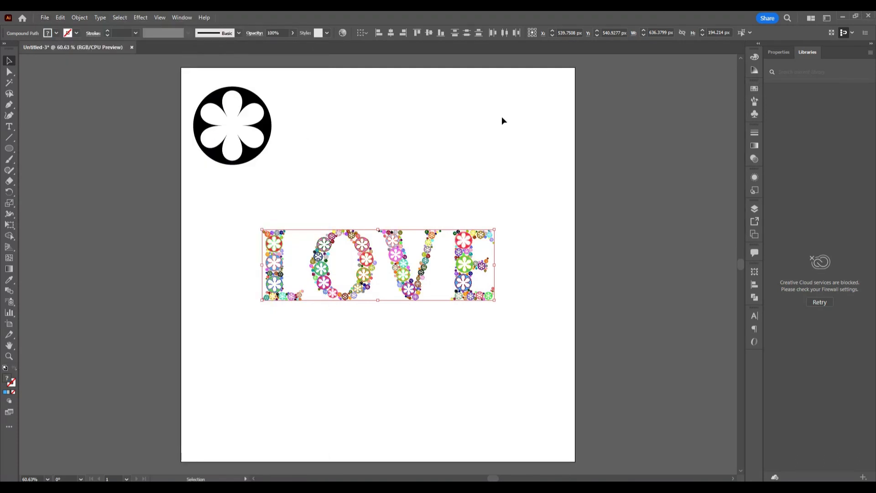
pyautogui.click(502, 119)
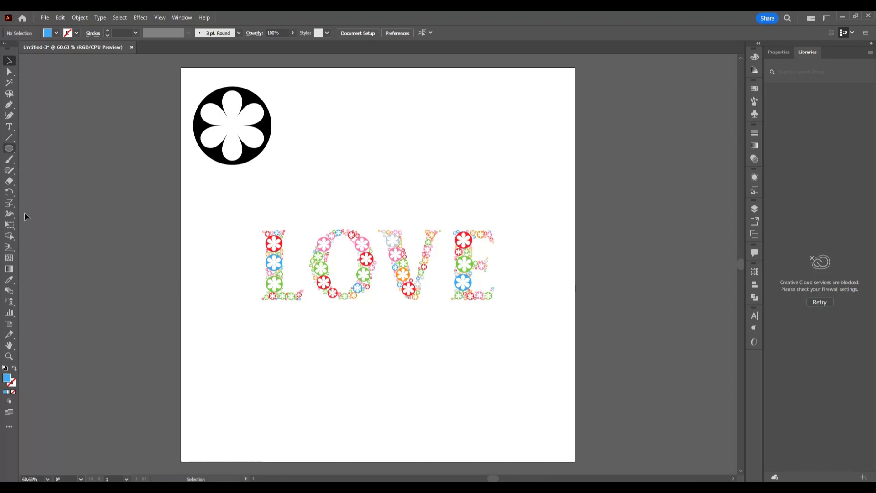
# Draw a 1080 by 1080 px rectangle covering the whole artboard, filled with the very dark navy swatch
pyautogui.click(13, 152)
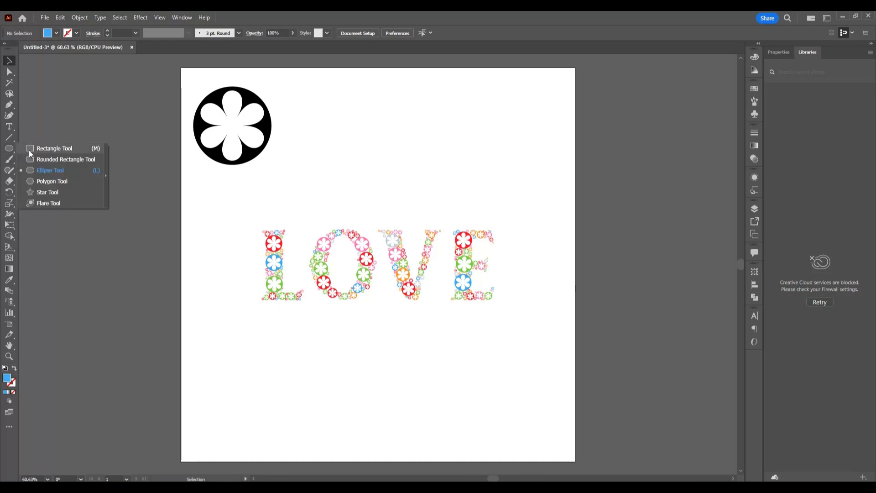
pyautogui.click(51, 148)
pyautogui.click(56, 32)
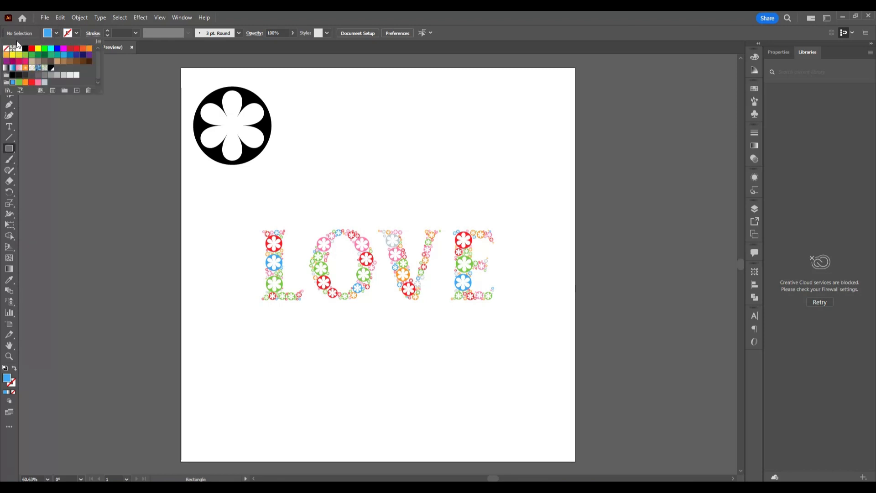
pyautogui.click(50, 68)
pyautogui.press('Escape')
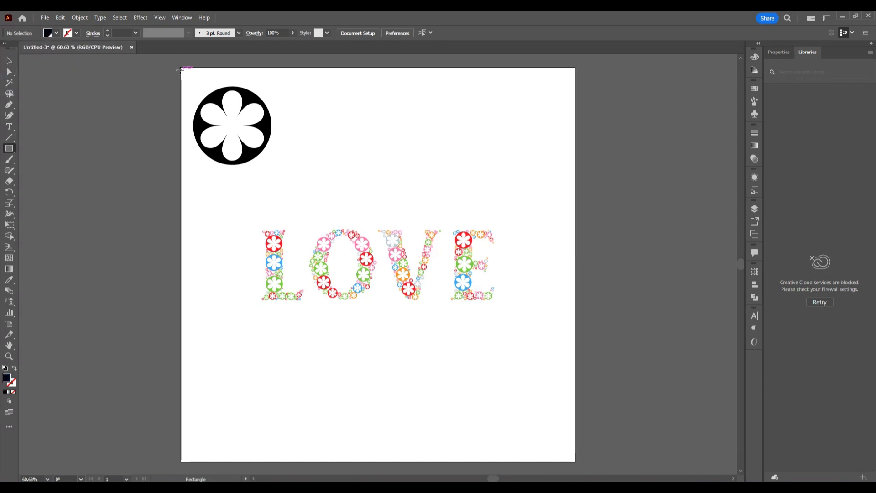
pyautogui.moveTo(180, 67); pyautogui.dragTo(573, 461)
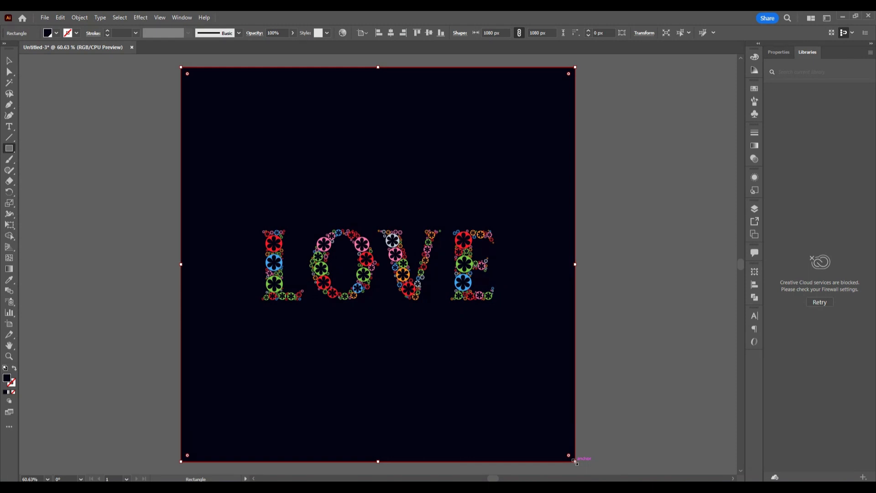
pyautogui.click(6, 62)
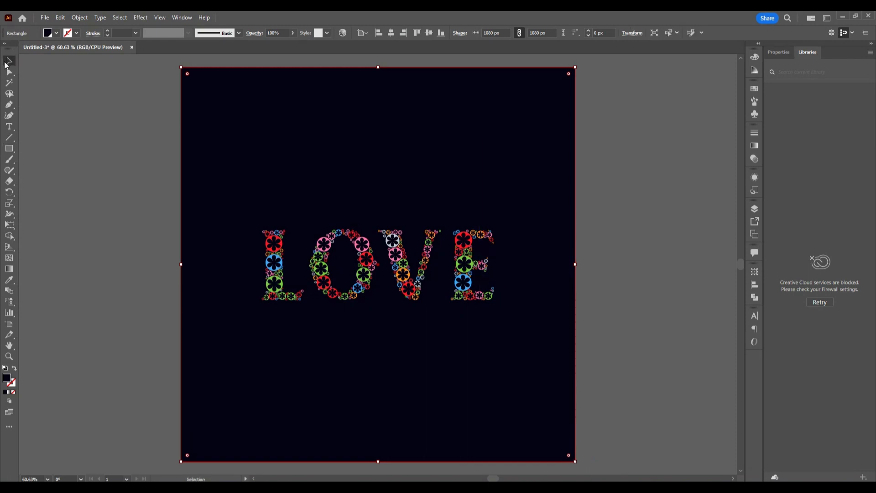
pyautogui.click(136, 206)
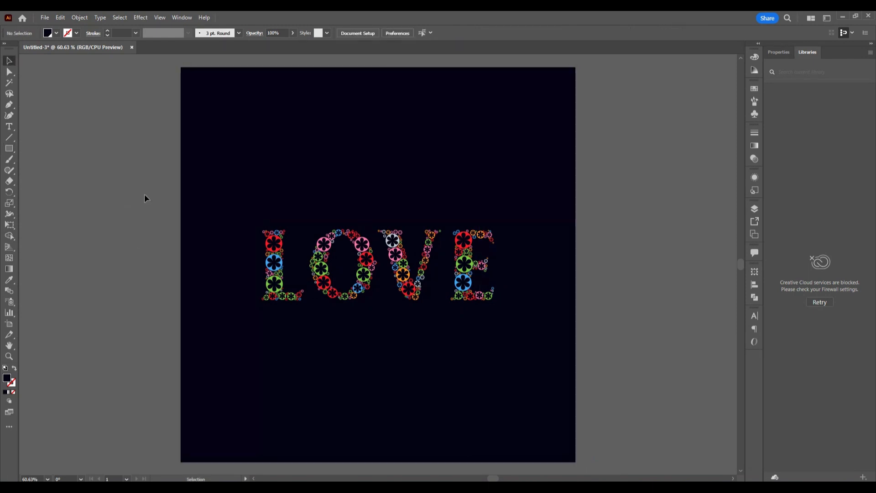
# Send the dark background rectangle to the back of the stacking order
pyautogui.click(372, 117)
pyautogui.rightClick(373, 117)
pyautogui.moveTo(434, 335)
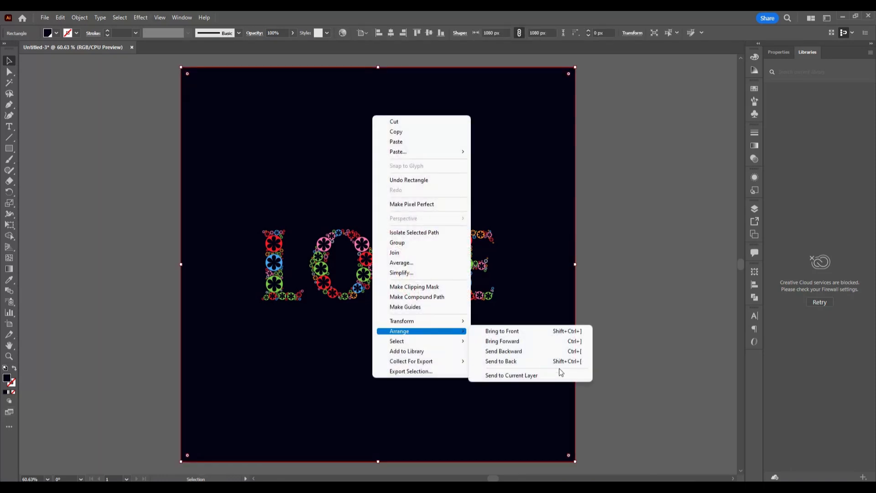
pyautogui.click(553, 362)
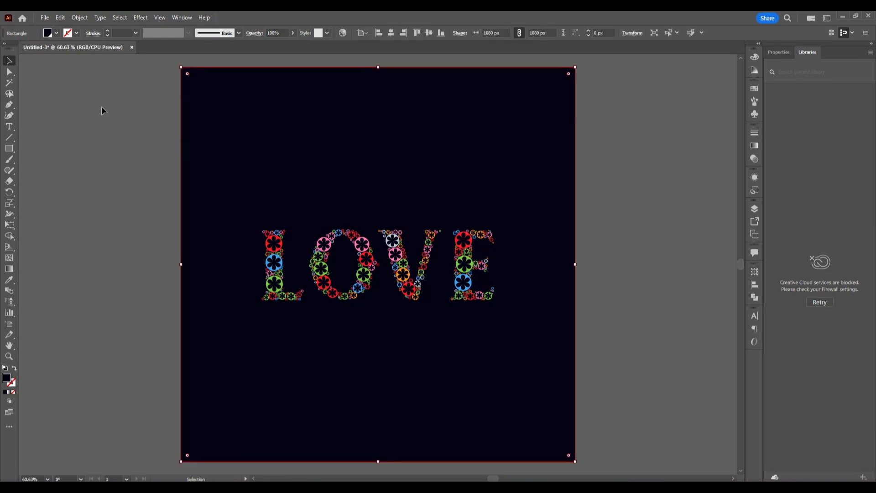
pyautogui.click(101, 136)
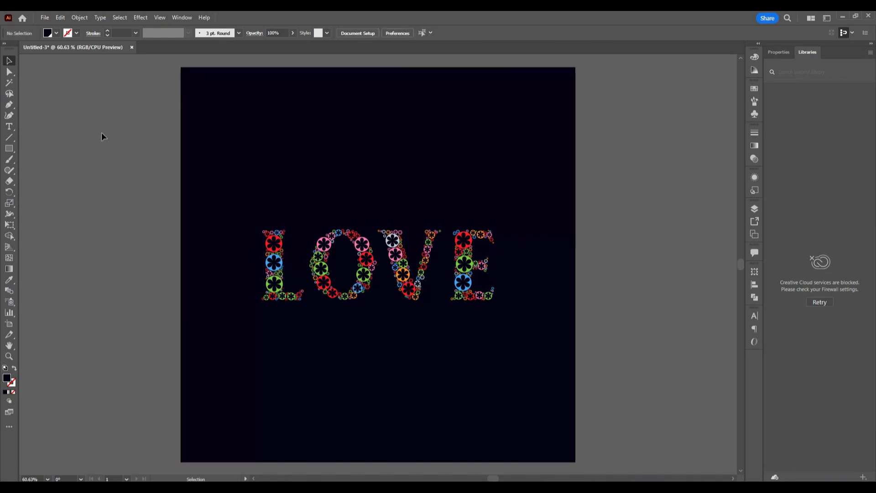
# Select the dark background rectangle and lock it
pyautogui.click(189, 224)
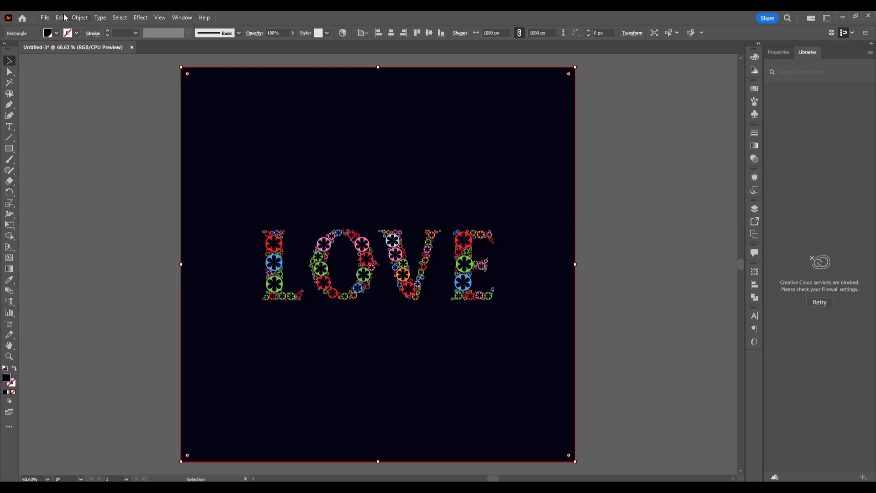
pyautogui.click(79, 18)
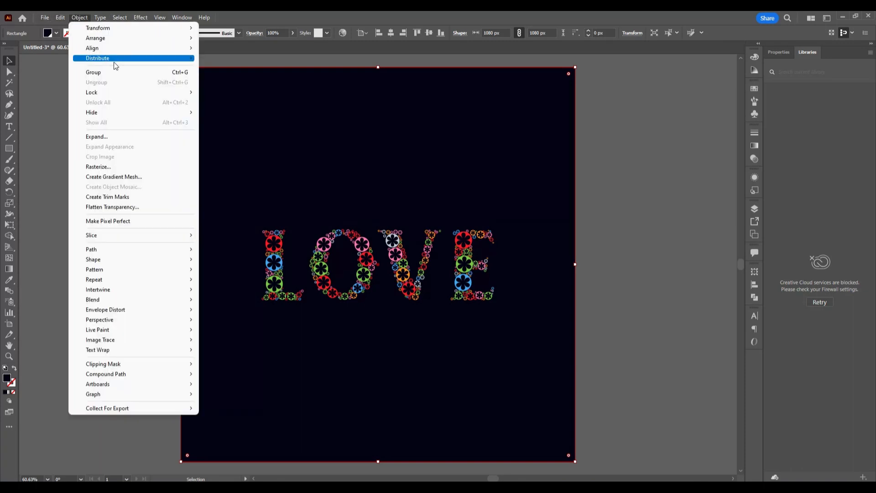
pyautogui.moveTo(114, 92)
pyautogui.click(224, 91)
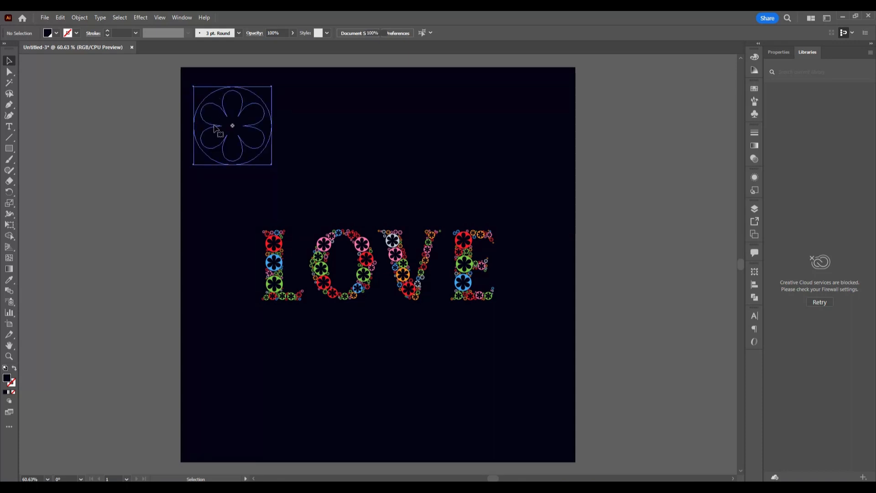
# Expand the large flower symbol in the artboard's upper-left corner with Object and Fill enabled
pyautogui.click(214, 125)
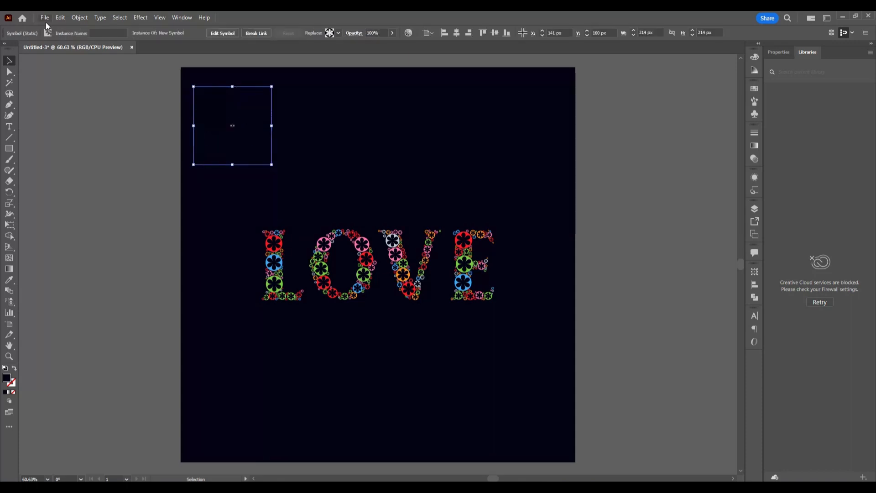
pyautogui.click(79, 18)
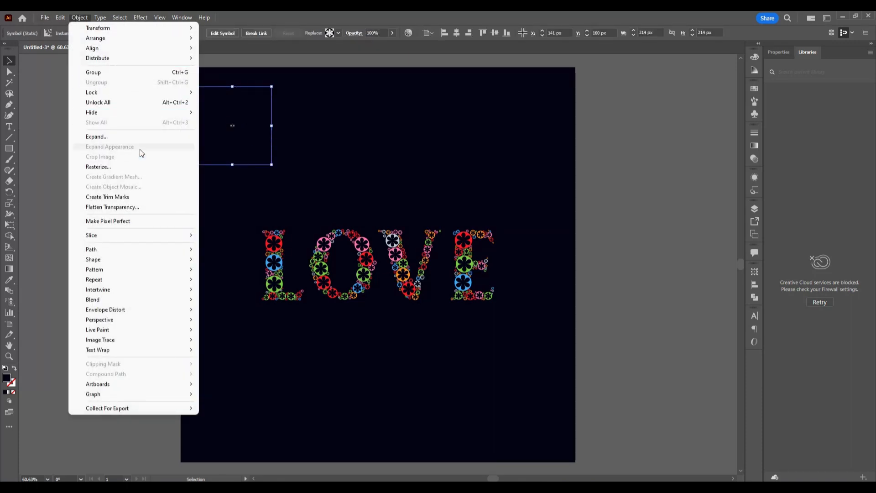
pyautogui.click(138, 138)
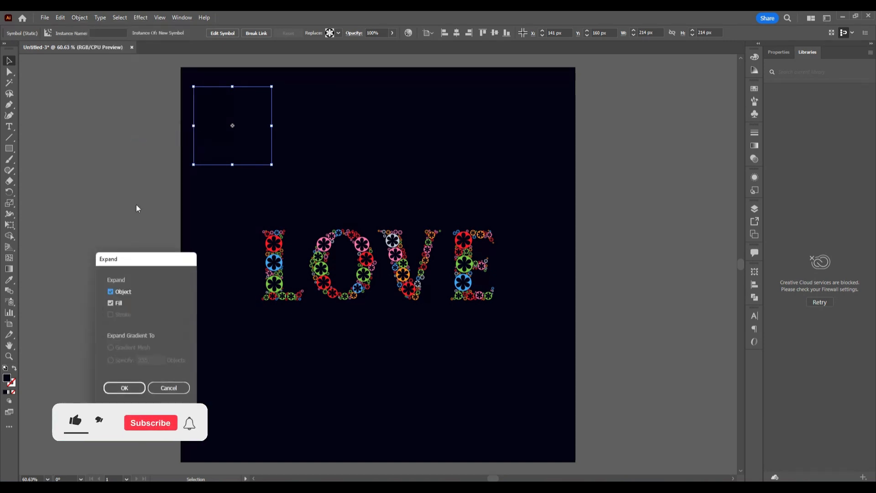
pyautogui.click(124, 387)
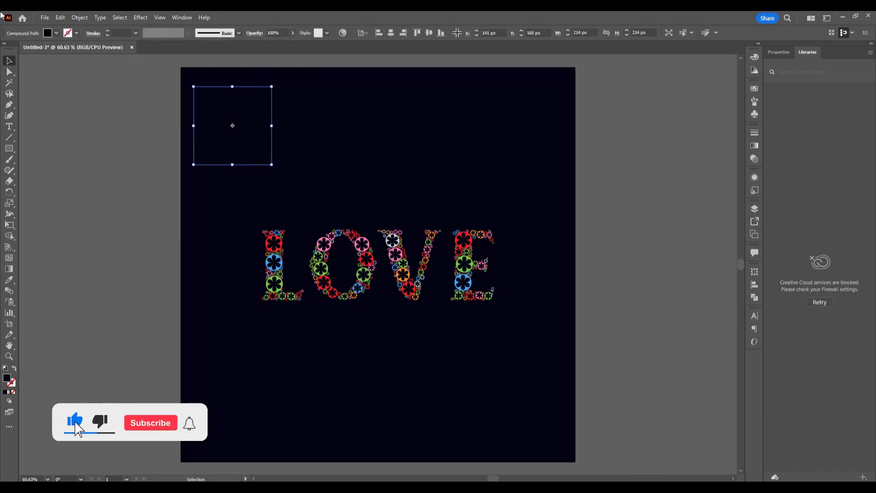
# Fill the large expanded flower cut-out with white and bring it to the front
pyautogui.click(56, 33)
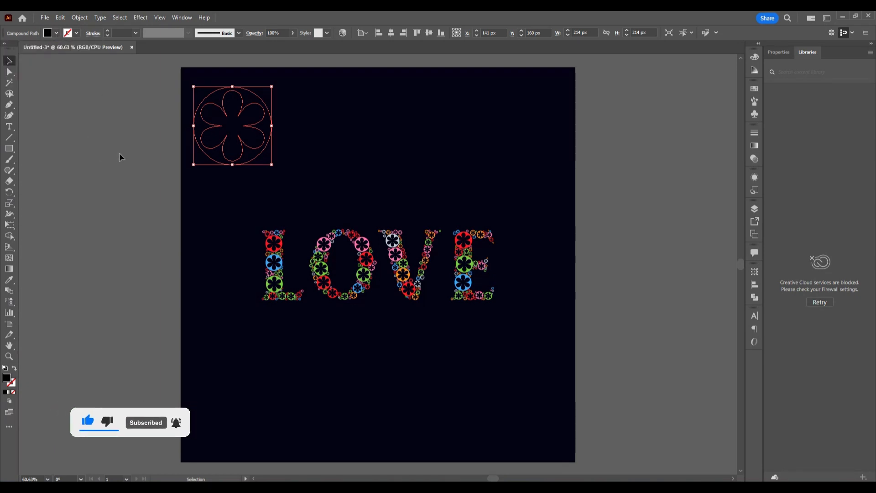
pyautogui.click(56, 33)
pyautogui.click(20, 48)
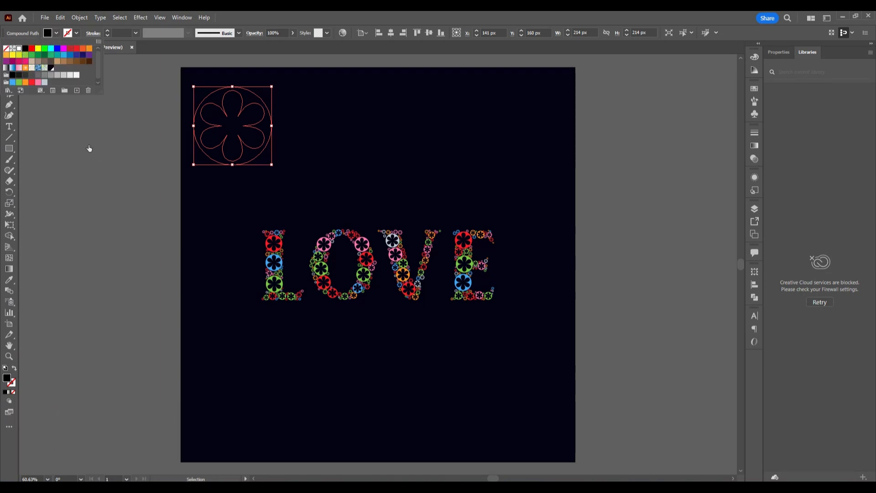
pyautogui.rightClick(221, 123)
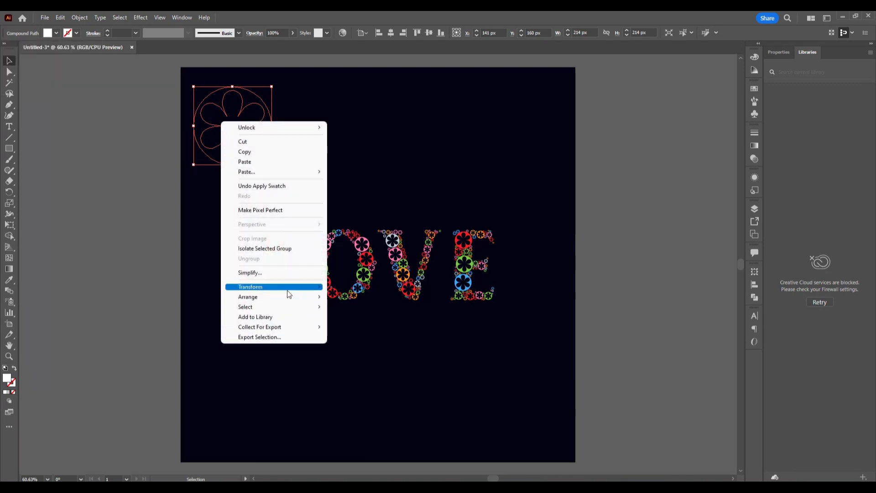
pyautogui.moveTo(288, 297)
pyautogui.click(351, 297)
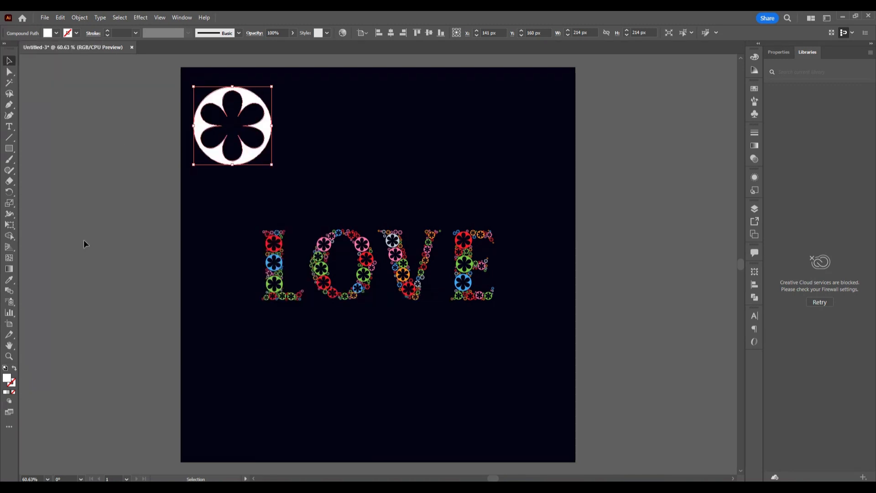
pyautogui.click(89, 239)
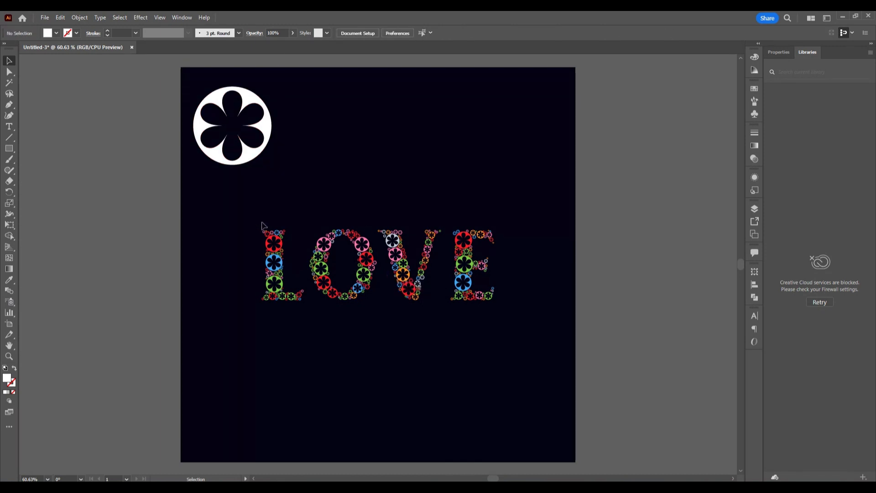
# Group all the colored flowers forming LOVE into one object
pyautogui.moveTo(243, 196); pyautogui.dragTo(554, 359)
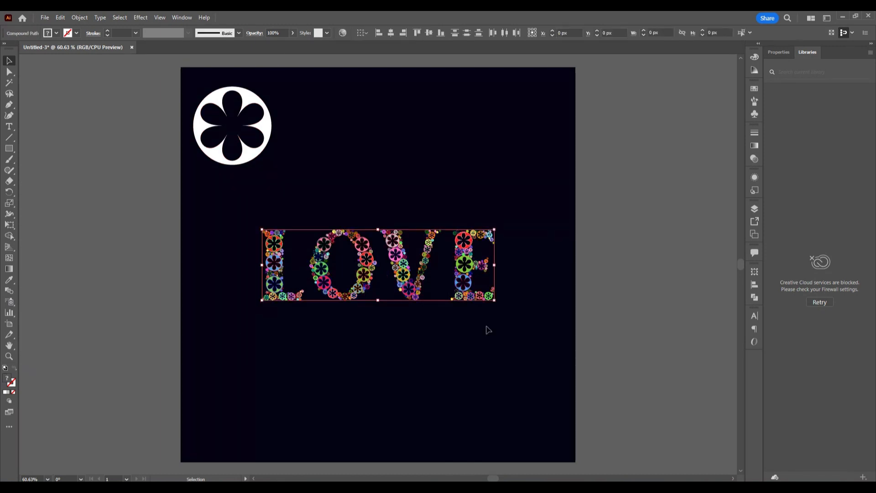
pyautogui.rightClick(406, 255)
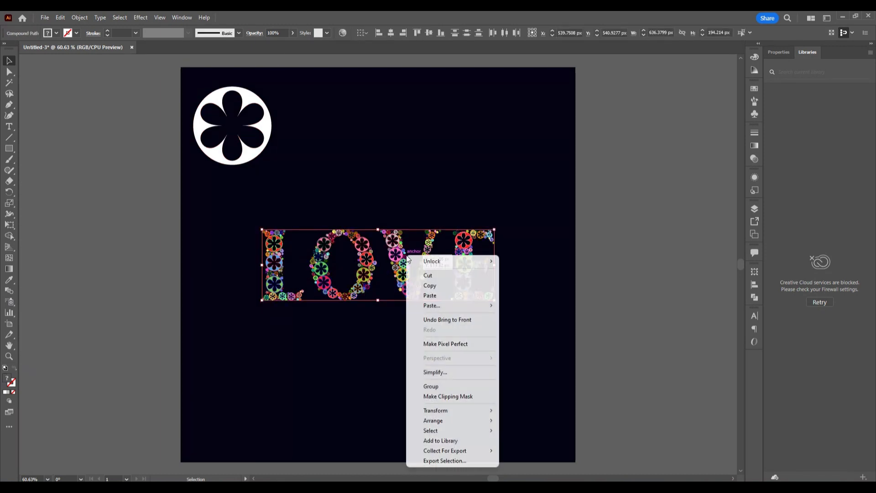
pyautogui.click(465, 386)
pyautogui.click(147, 275)
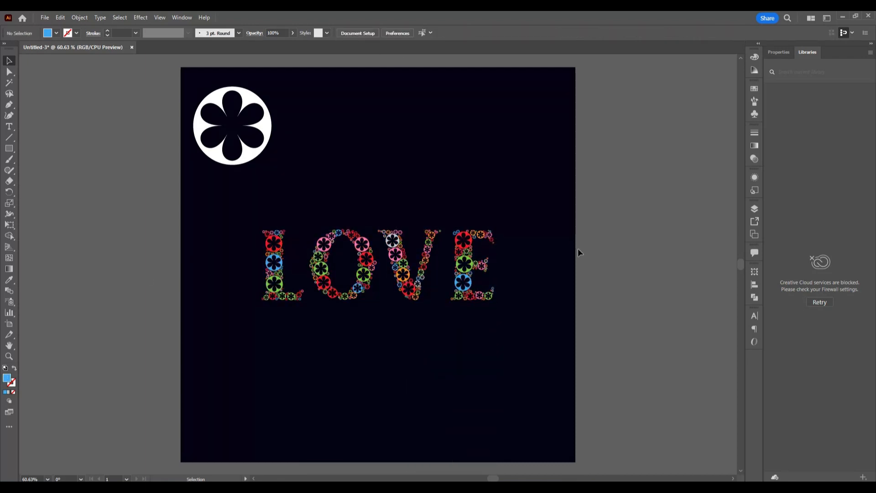